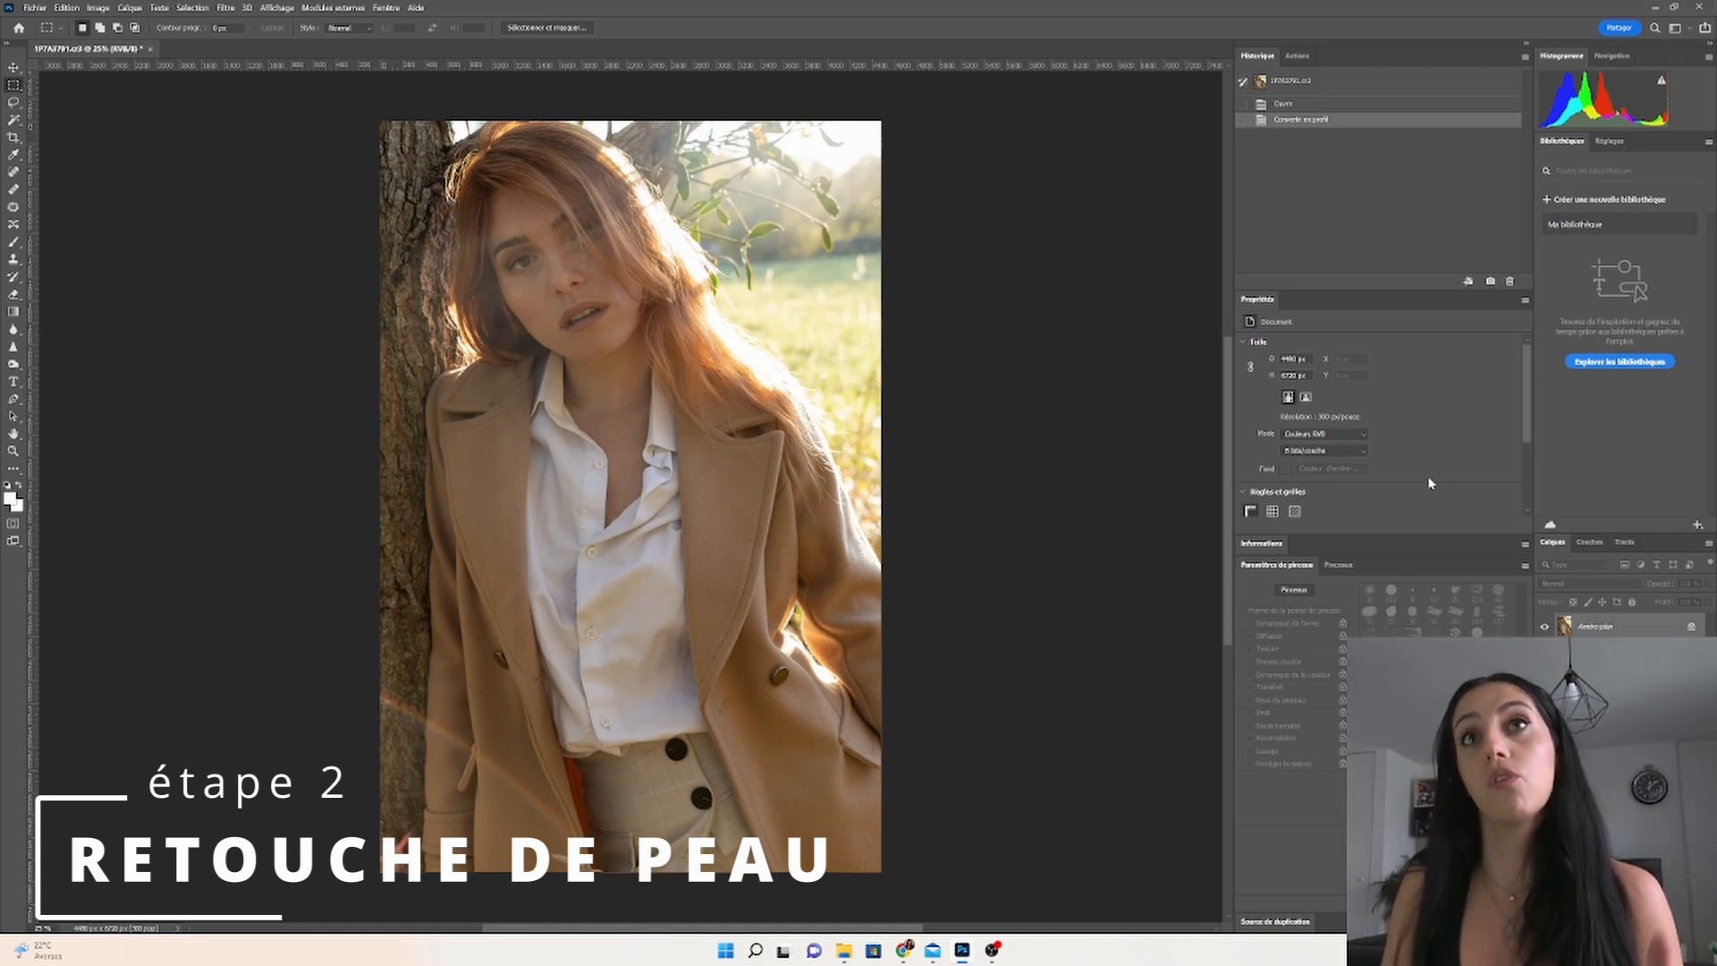
Step: Run the saved Frequency Separation action on the portrait
{"action": "left_click", "coordinate": [1298, 56]}
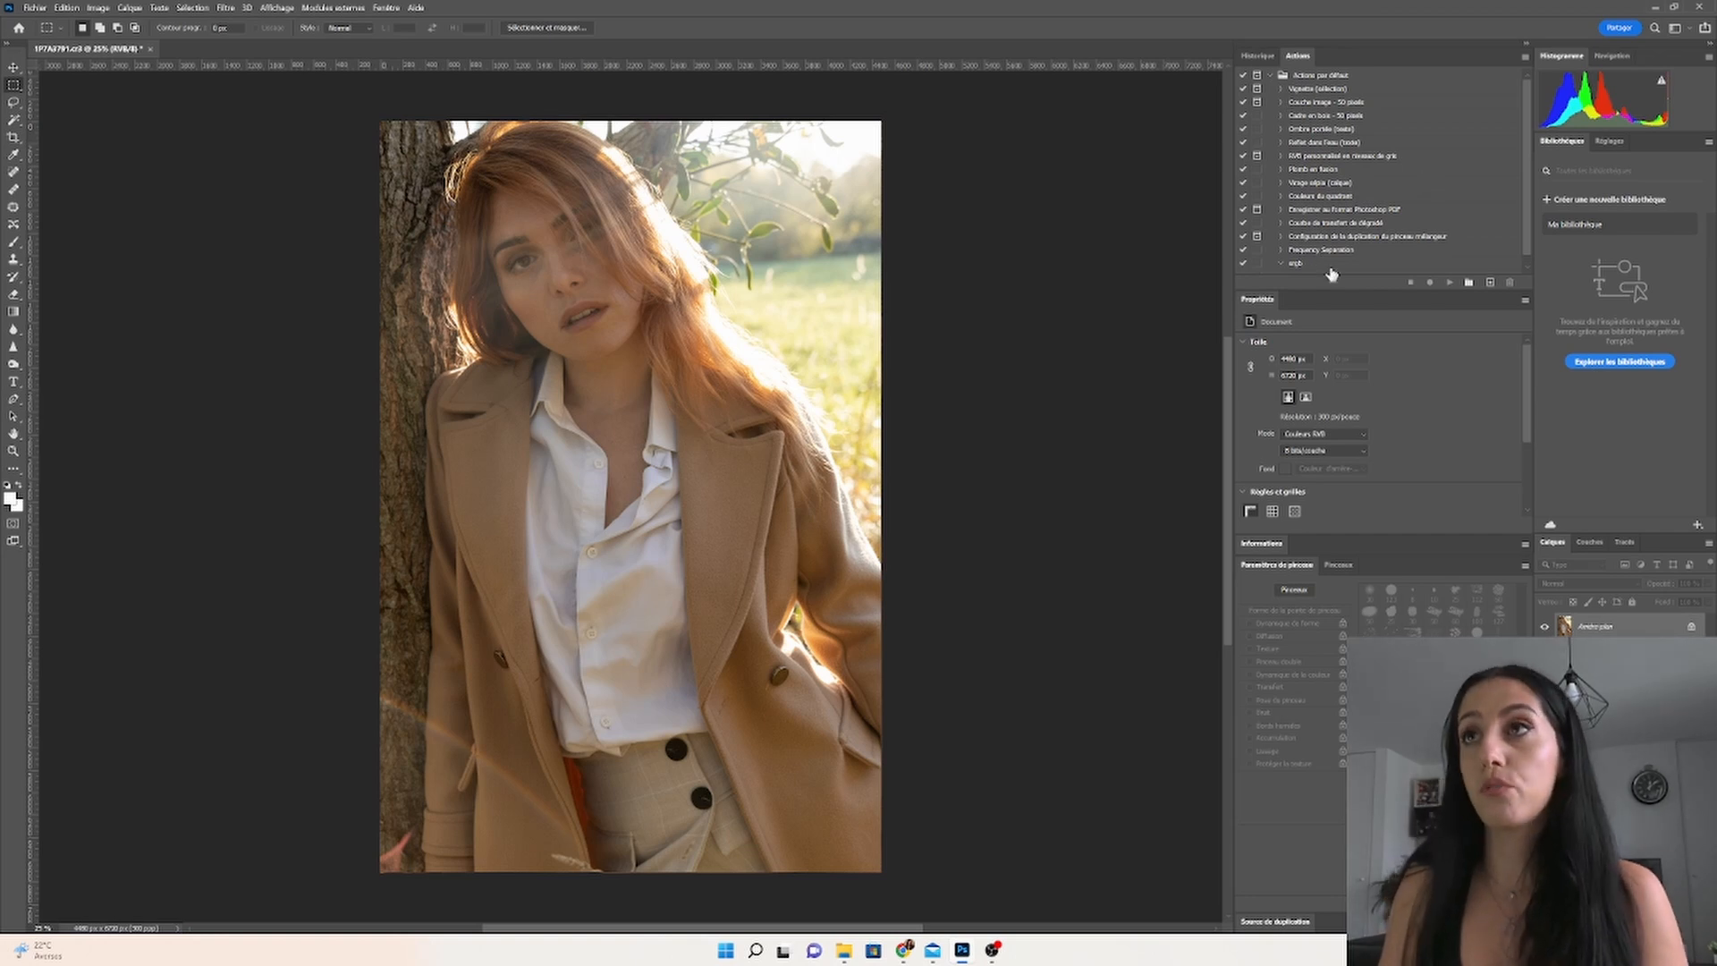
{"action": "left_click", "coordinate": [1325, 254]}
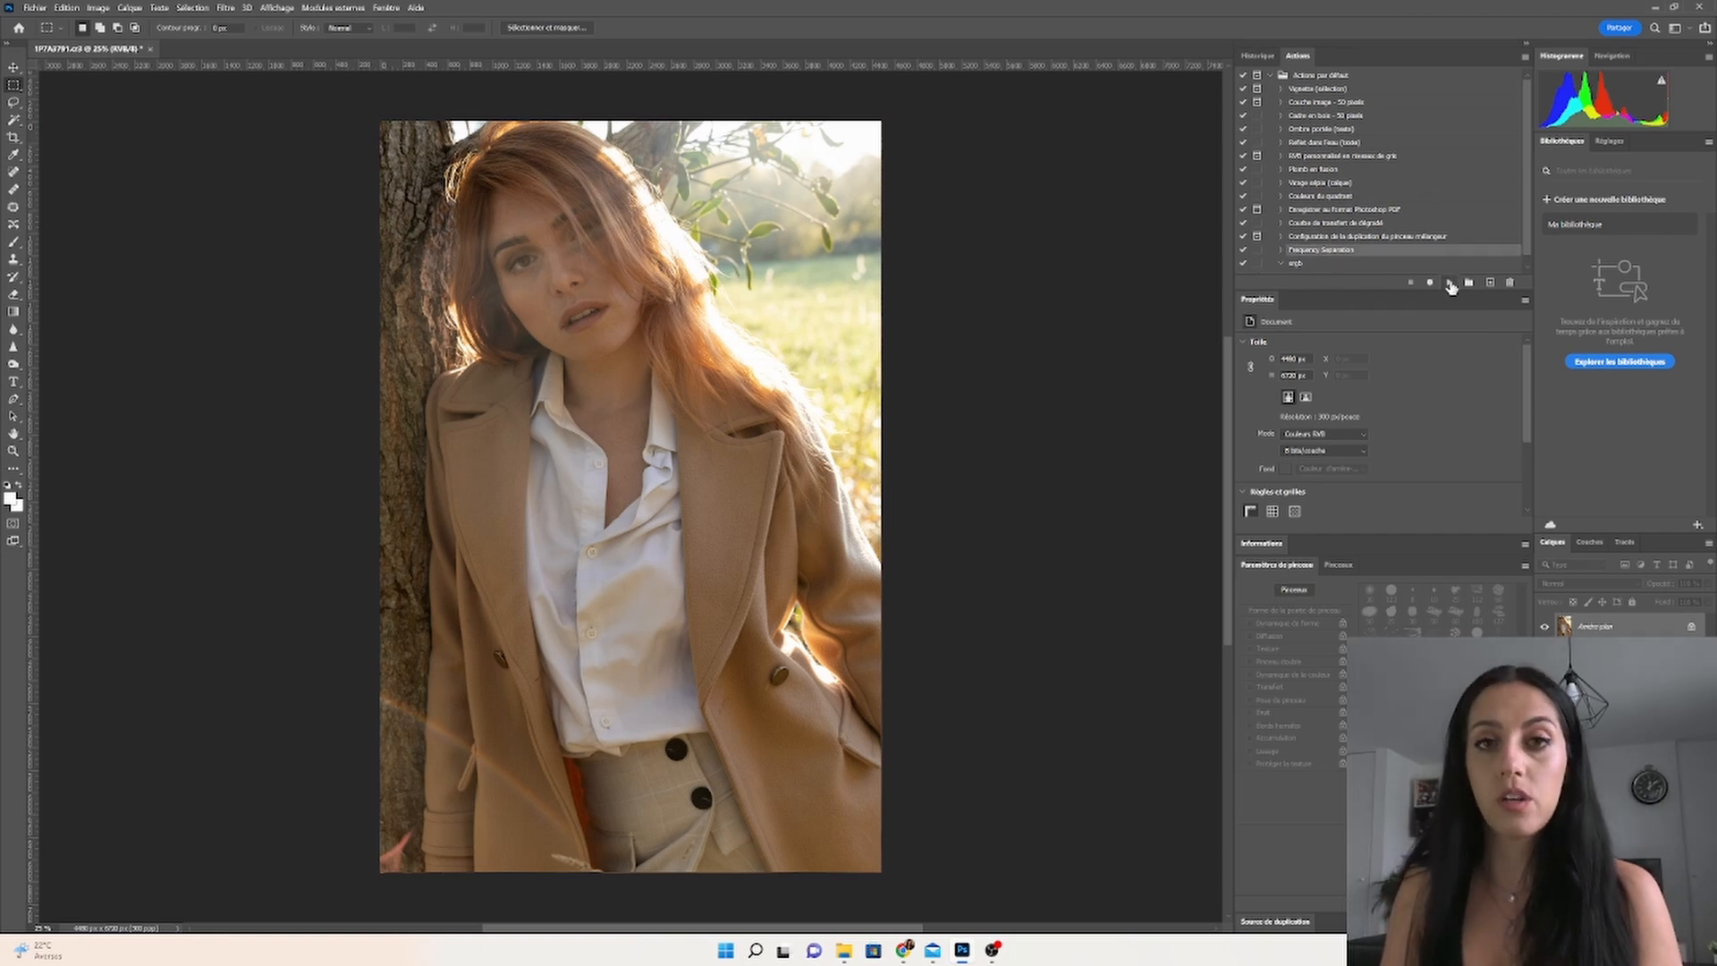
{"action": "left_click", "coordinate": [1451, 283]}
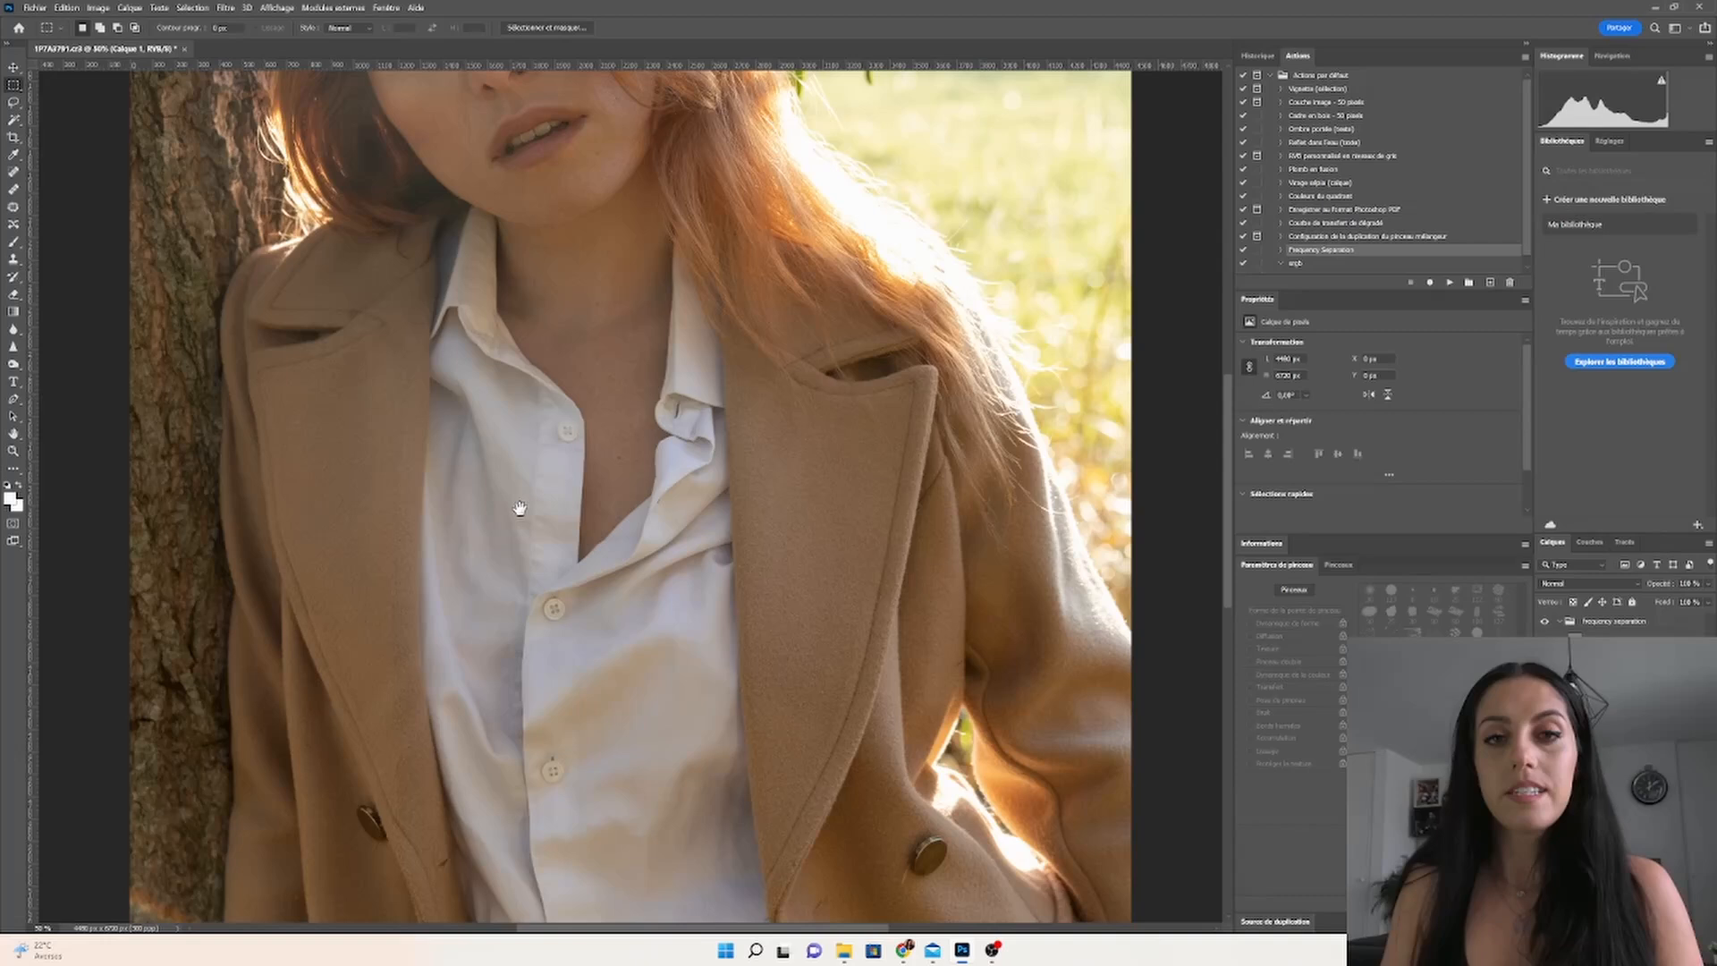
Step: Patch the skin under the woman's visible eye on the low-frequency layer, fade the patch, and clear the selection
{"action": "left_click_drag", "start_coordinate": [520, 507], "coordinate": [521, 521]}
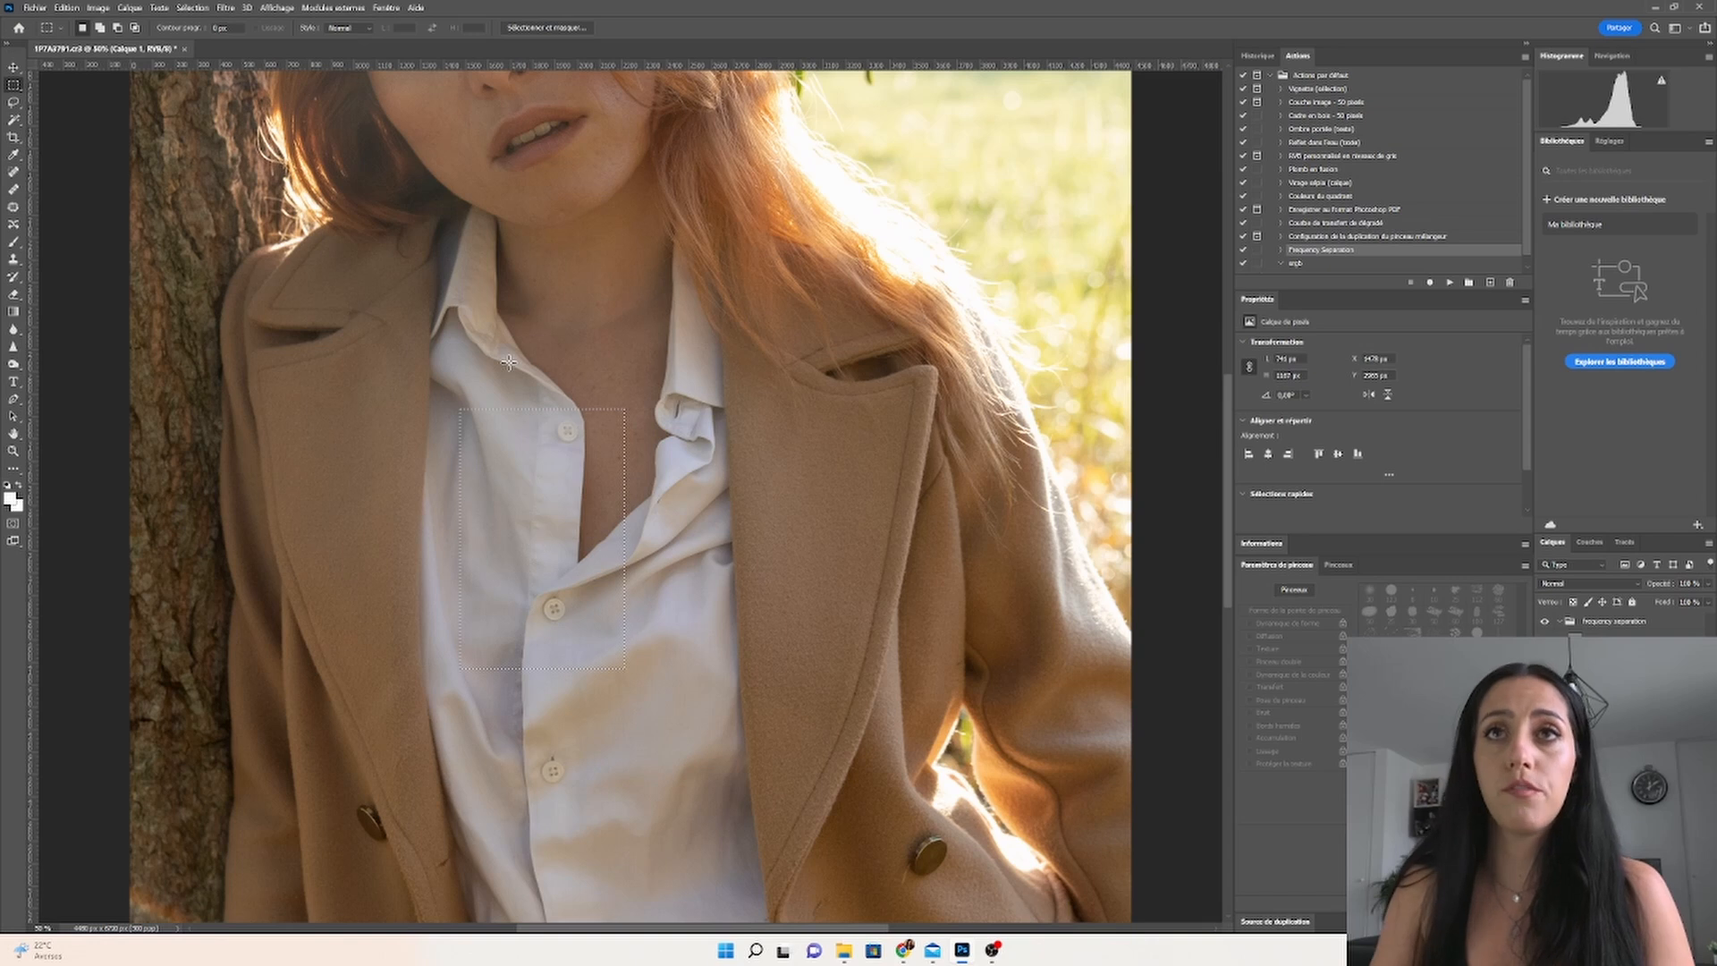
{"action": "key", "text": "ctrl+d"}
{"action": "left_click_drag", "start_coordinate": [506, 301], "coordinate": [574, 484]}
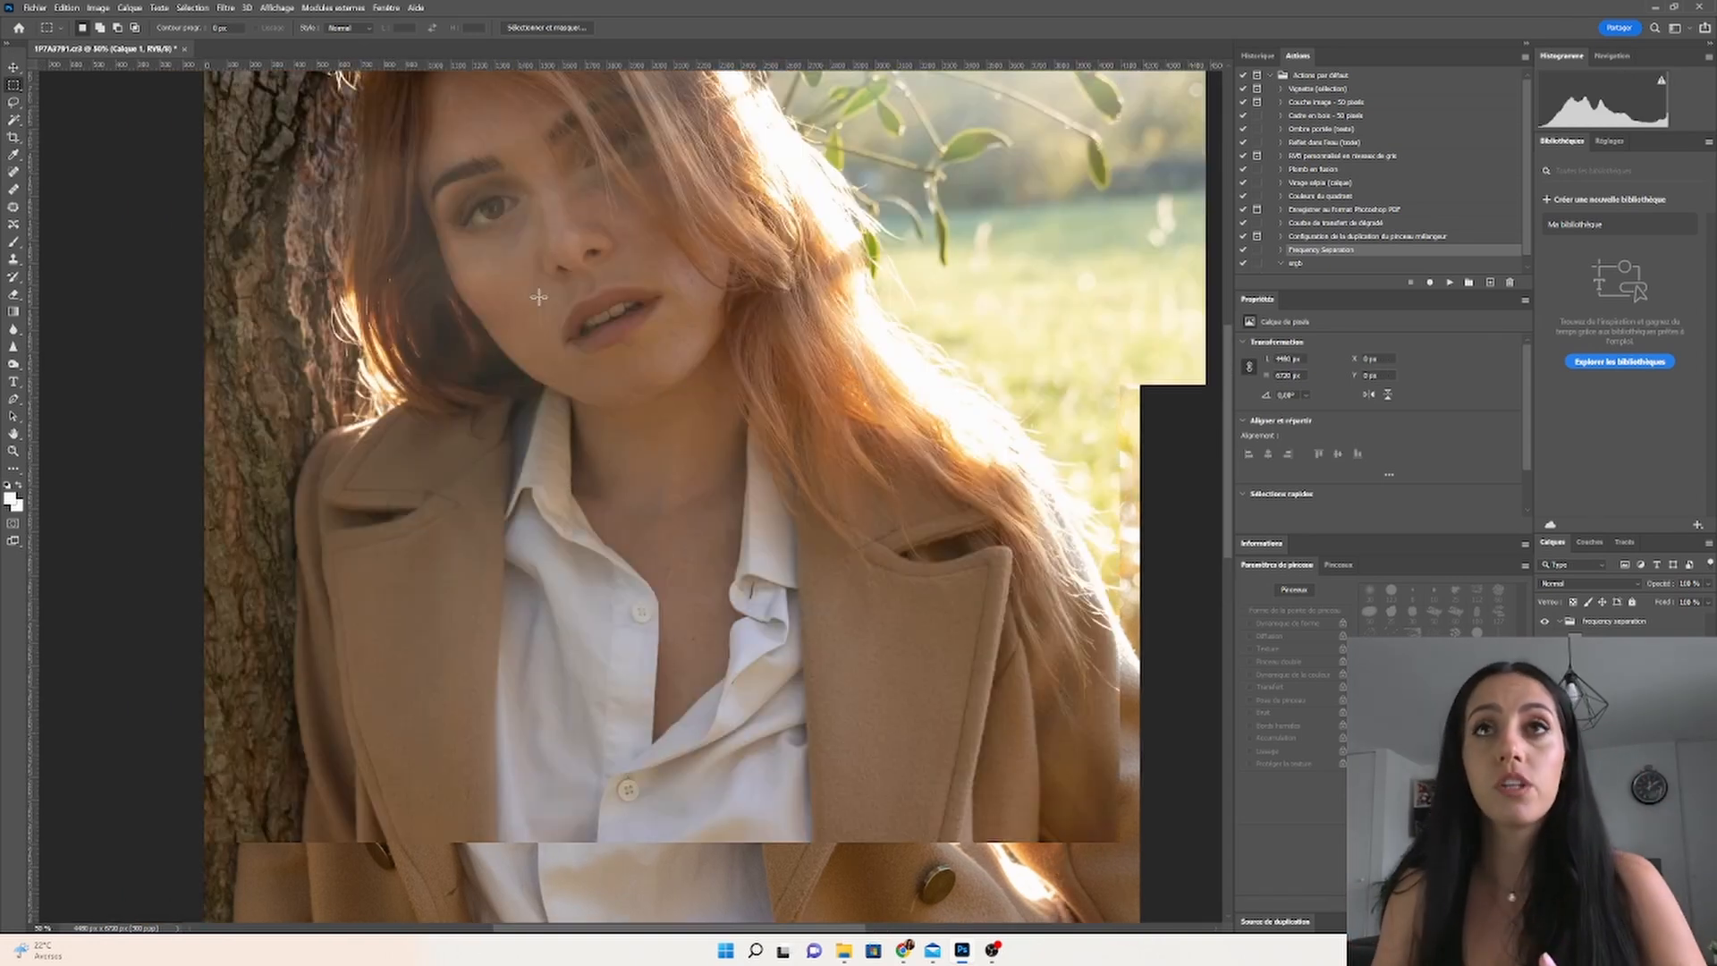
{"action": "key", "text": "ctrl+plus"}
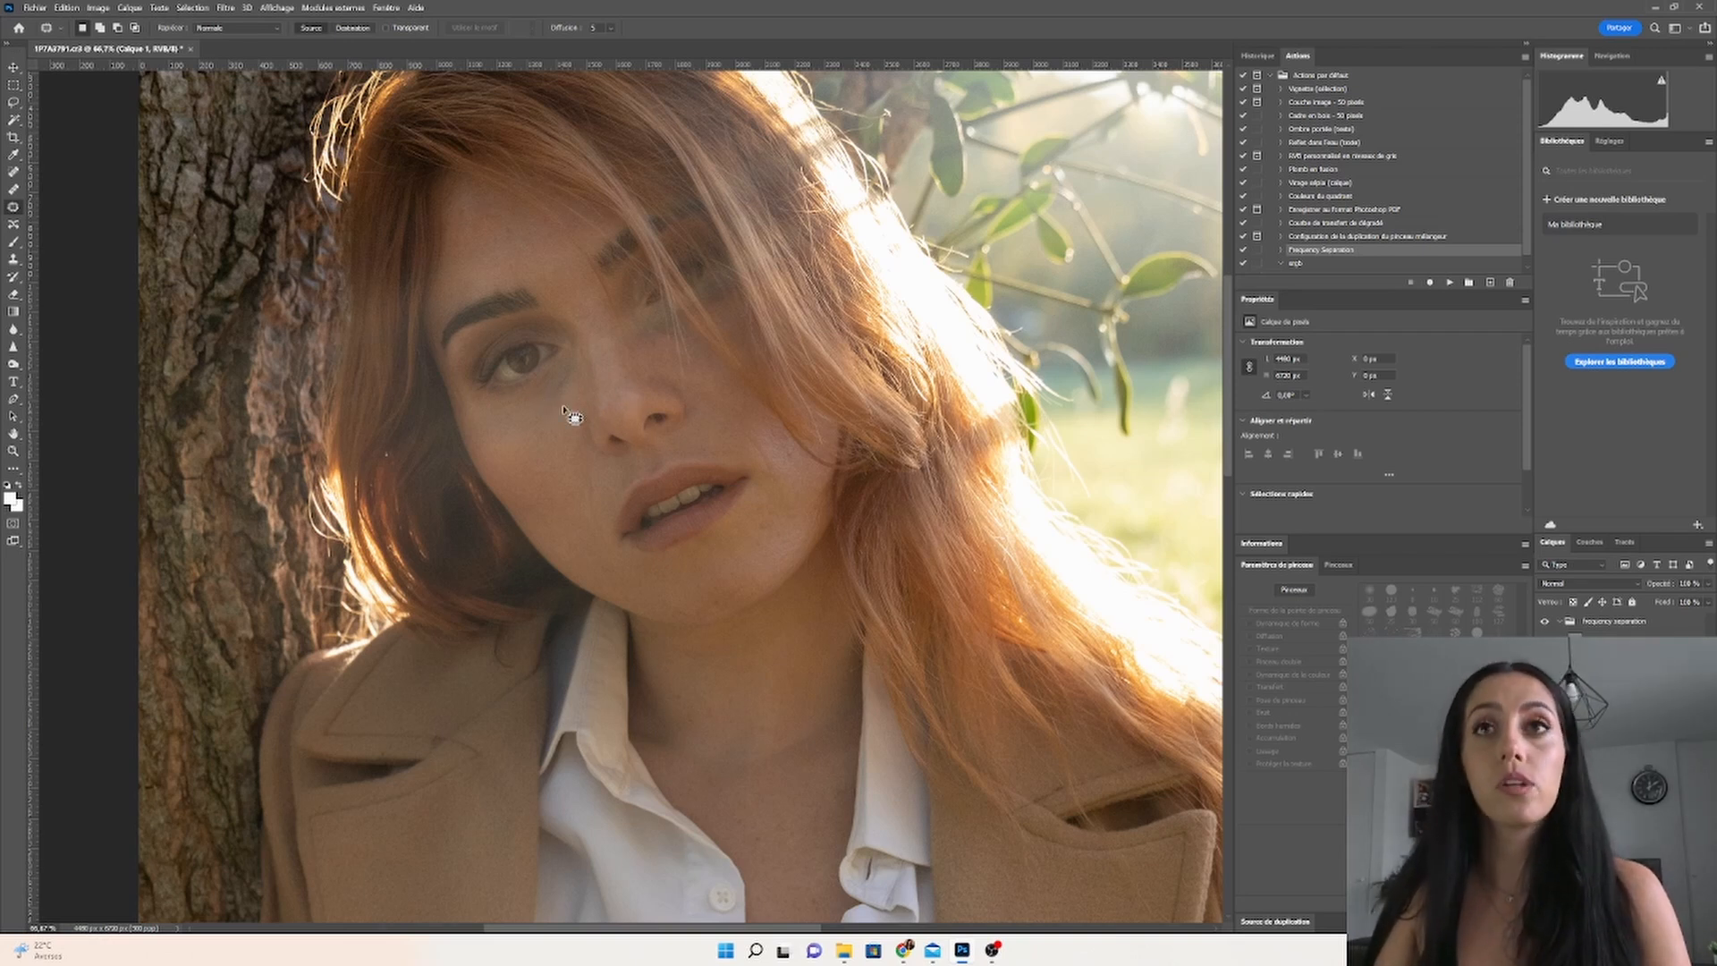
{"action": "mouse_move", "coordinate": [564, 409]}
{"action": "left_mouse_down"}
{"action": "mouse_move", "coordinate": [566, 358]}
{"action": "mouse_move", "coordinate": [567, 417]}
{"action": "left_mouse_up"}
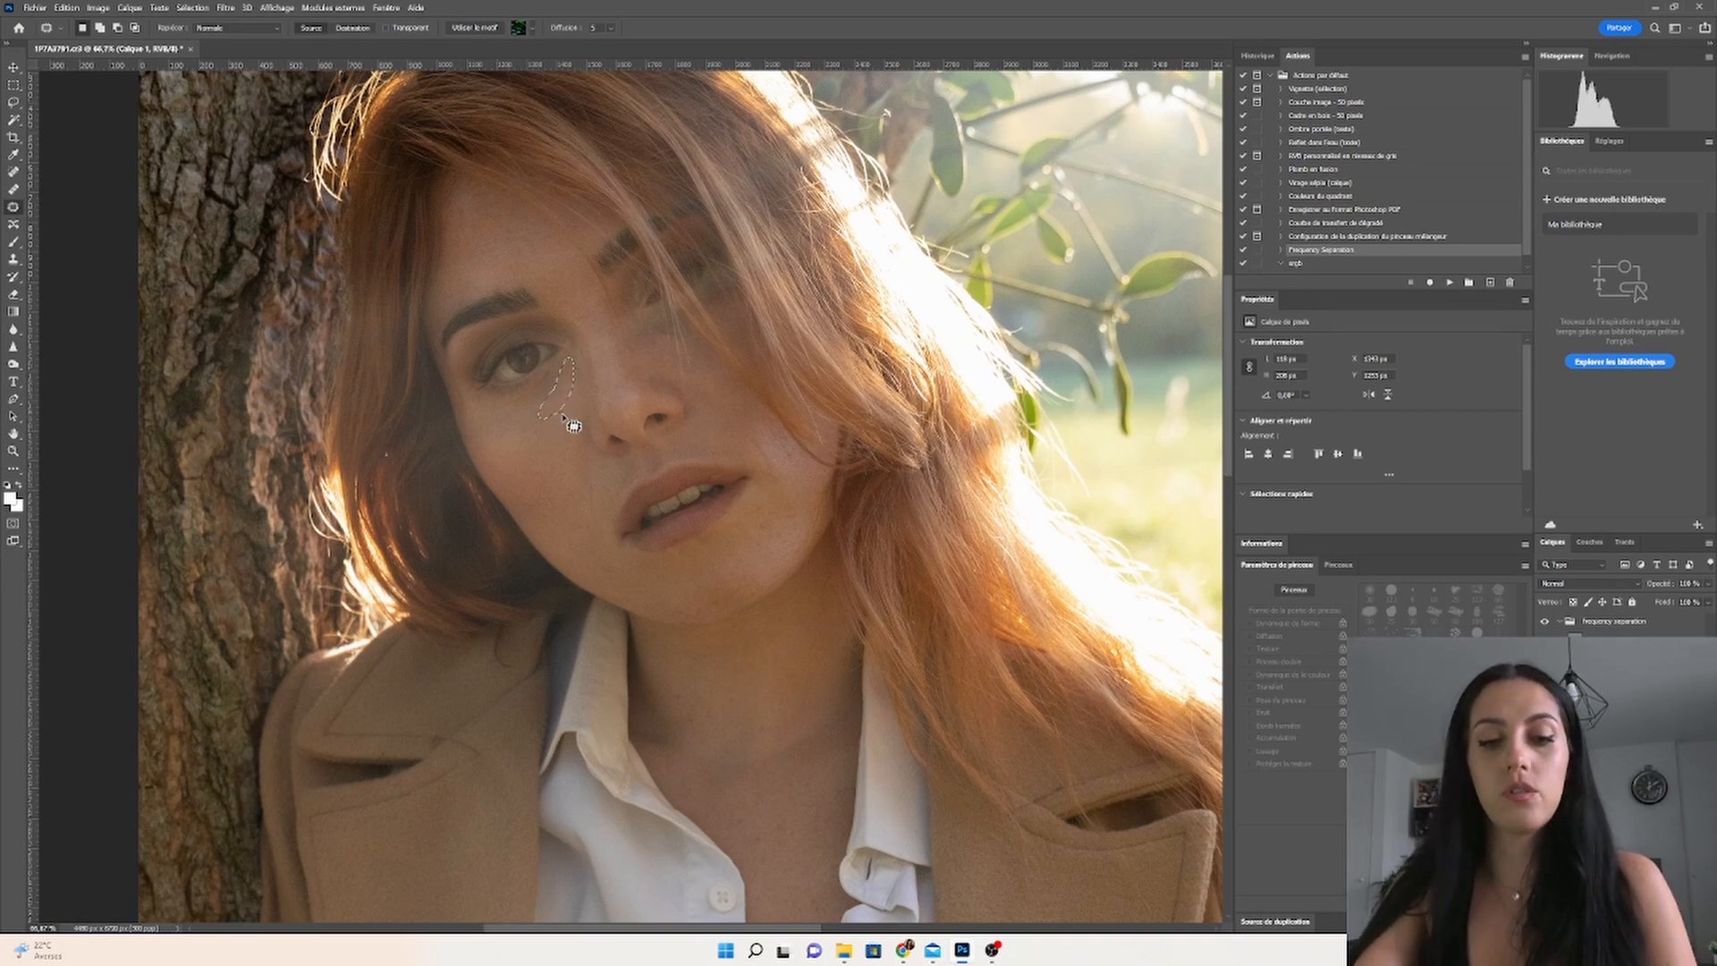
{"action": "key", "text": "ctrl+shift+f"}
{"action": "key", "text": "Return"}
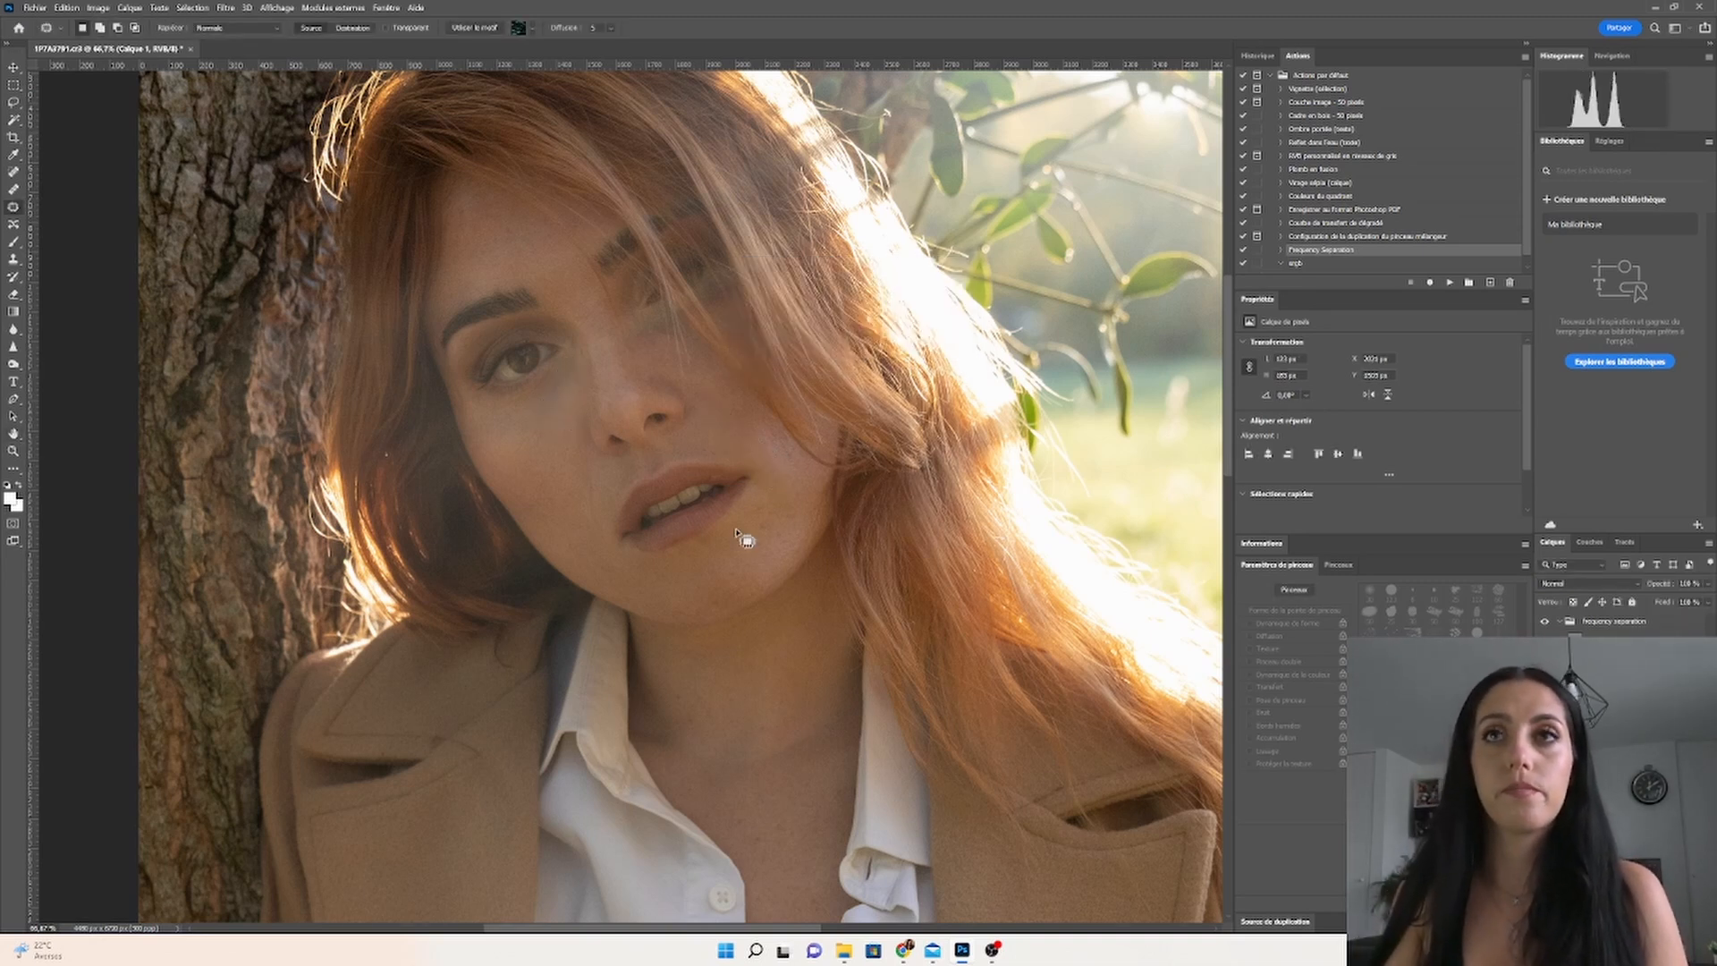
{"action": "key", "text": "ctrl+d"}
Step: Try the Patch tool on the coat fabric beside the button near the sunlit gap and undo the last action
{"action": "key", "text": "shift+j"}
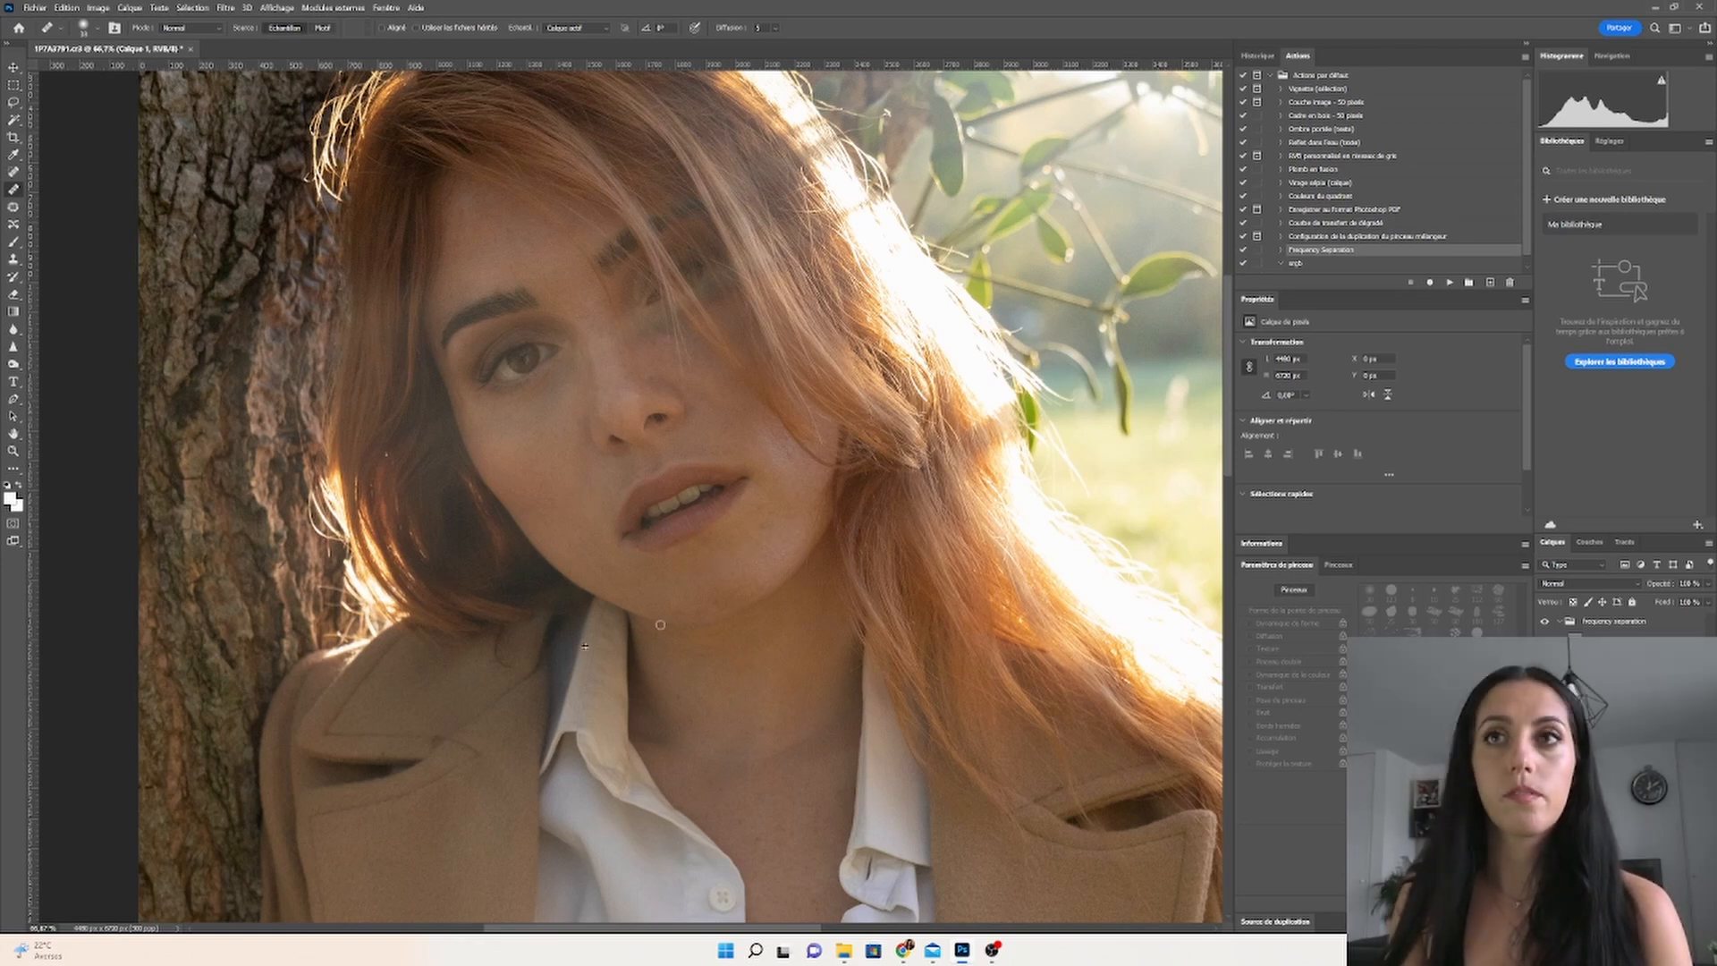
{"action": "key", "text": "ctrl+minus"}
{"action": "key", "text": "ctrl+minus"}
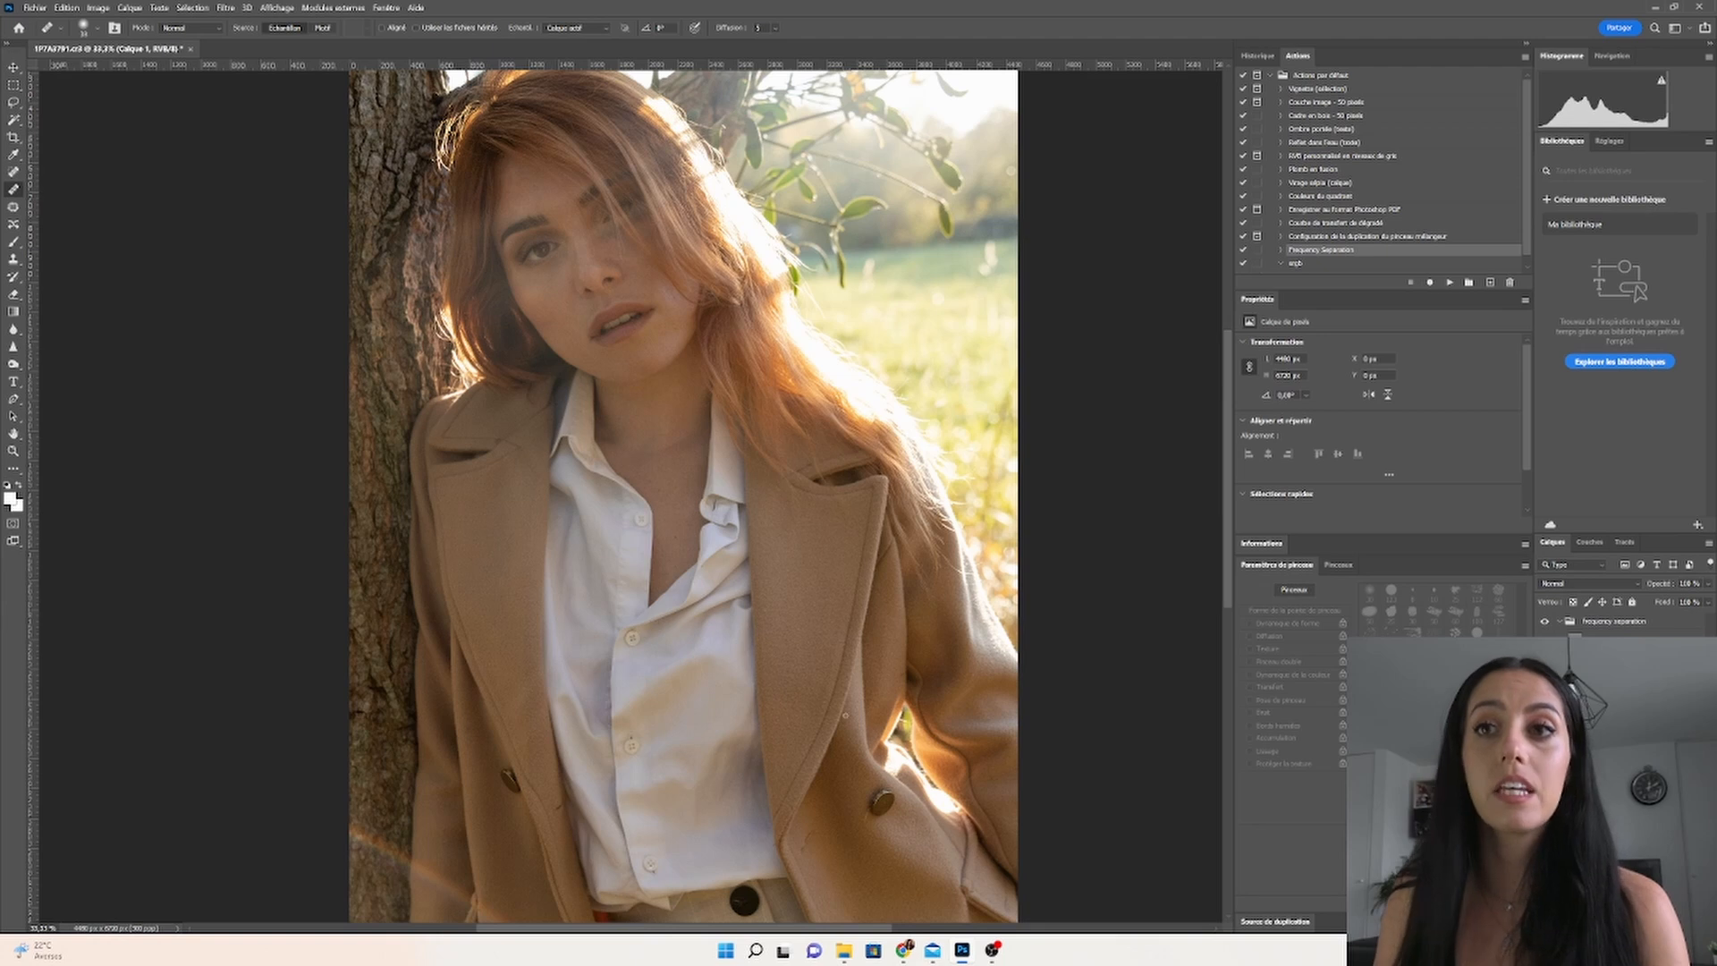
{"action": "scroll", "coordinate": [845, 716], "scroll_direction": "down", "scroll_amount": 2}
{"action": "scroll", "coordinate": [845, 716], "scroll_direction": "right", "scroll_amount": 2}
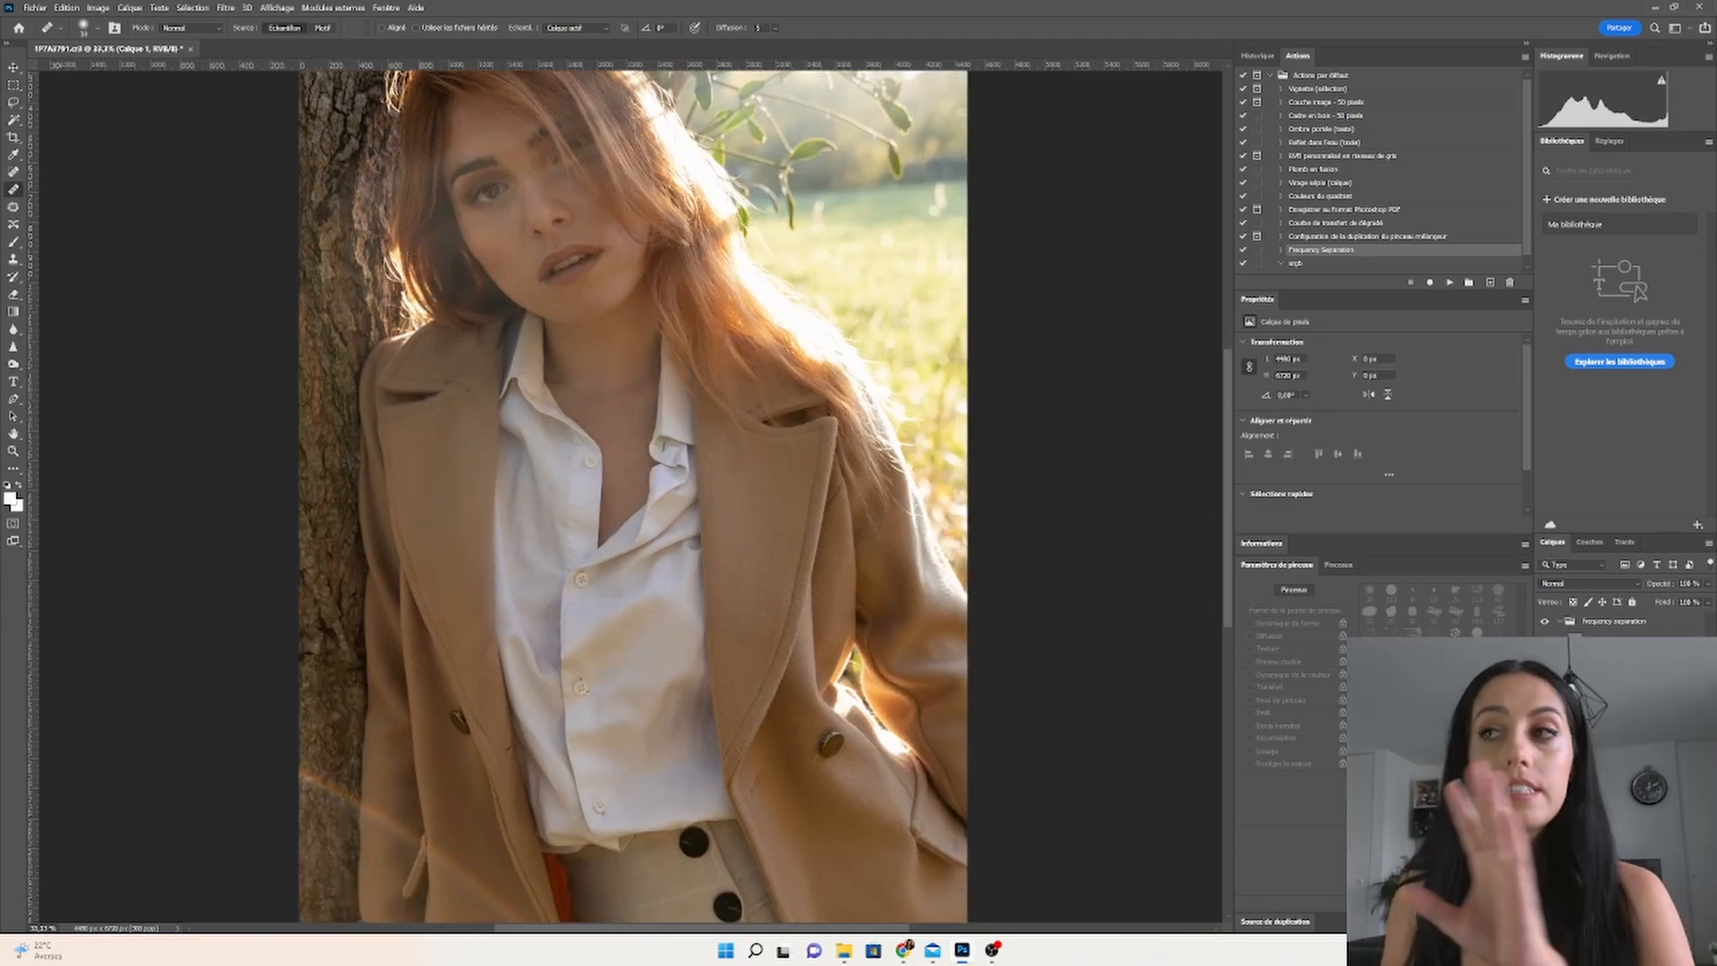
{"action": "left_click", "coordinate": [14, 208]}
{"action": "key", "text": "ctrl+plus"}
{"action": "key", "text": "ctrl+plus"}
{"action": "mouse_move", "coordinate": [914, 780]}
{"action": "left_mouse_down"}
{"action": "mouse_move", "coordinate": [817, 675]}
{"action": "mouse_move", "coordinate": [752, 501]}
{"action": "left_mouse_up"}
{"action": "left_click_drag", "start_coordinate": [756, 505], "coordinate": [761, 488]}
{"action": "key", "text": "ctrl+z"}
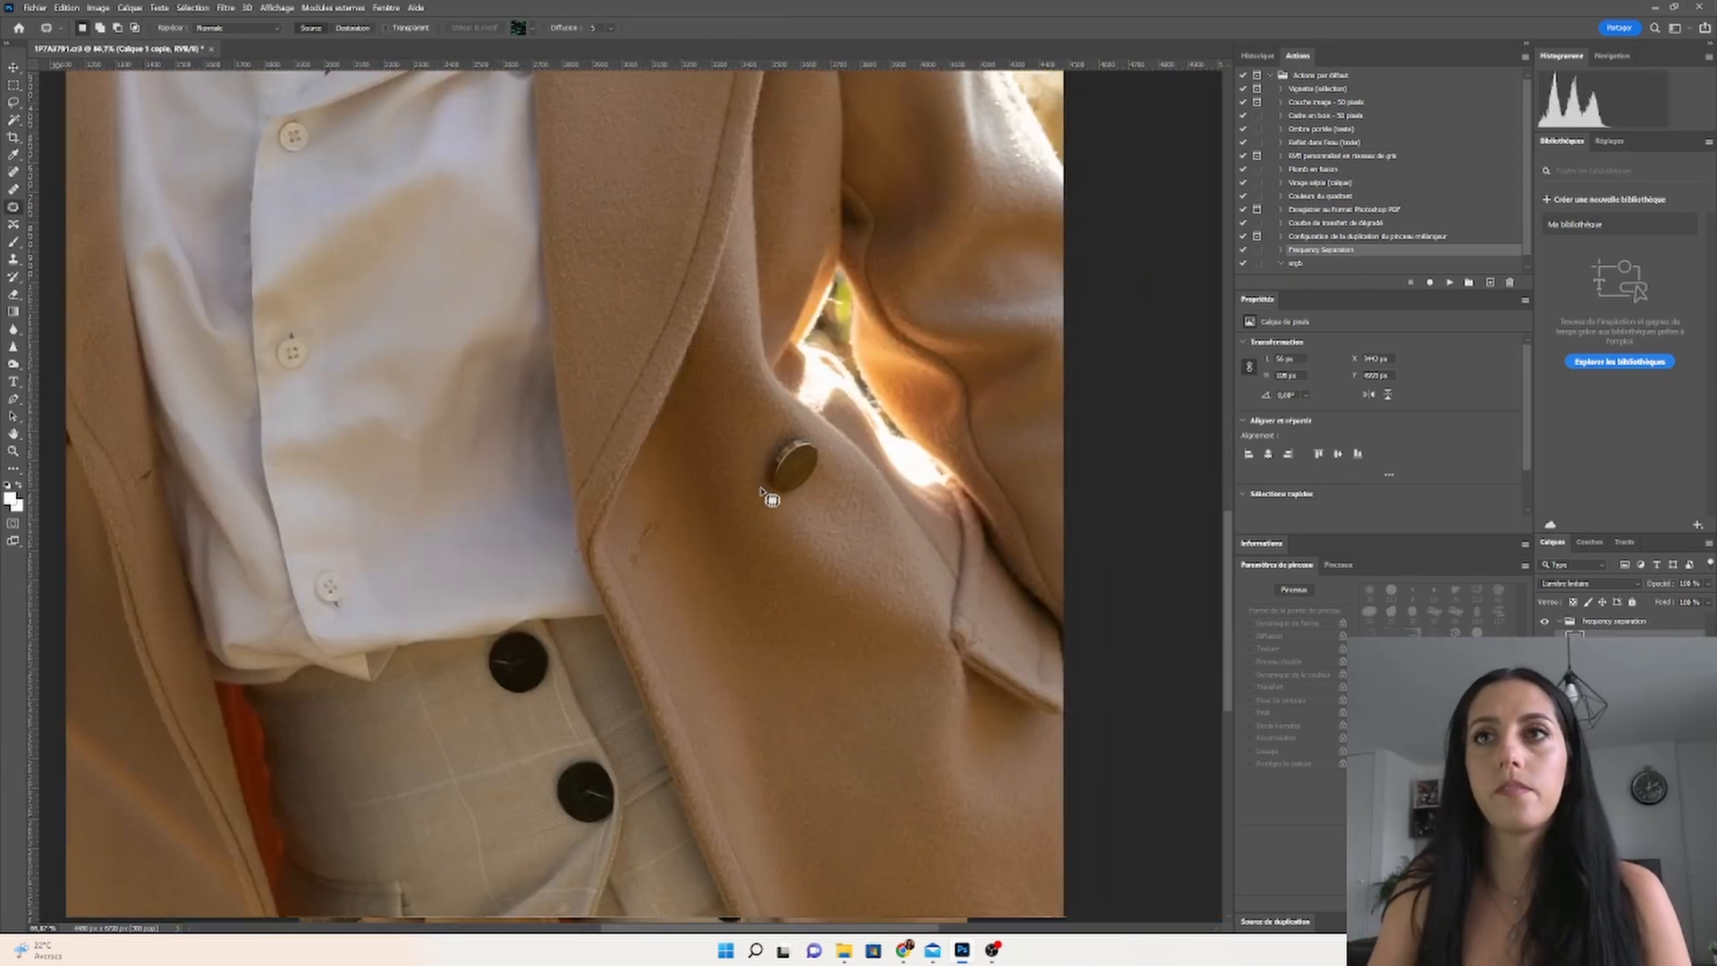
Step: Patch the flaws in the coat fabric around the button on the tree side
{"action": "left_click_drag", "start_coordinate": [467, 764], "coordinate": [845, 836]}
{"action": "left_click", "coordinate": [1620, 664]}
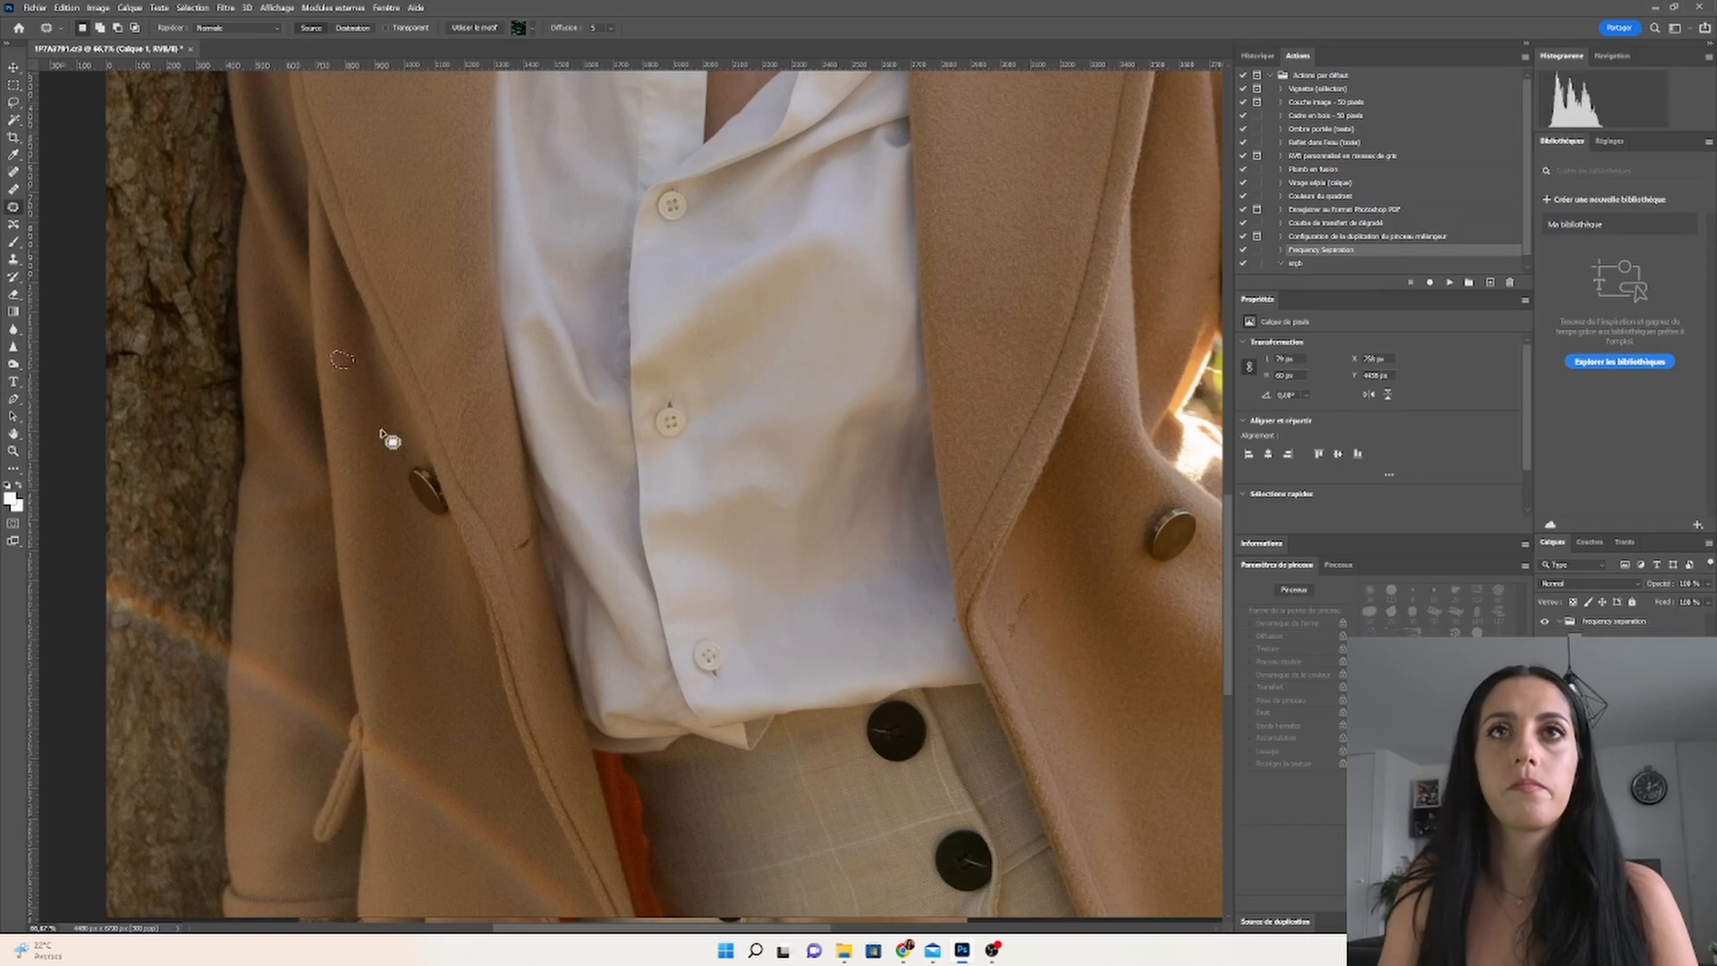
{"action": "left_click_drag", "start_coordinate": [716, 506], "coordinate": [740, 501]}
{"action": "left_click_drag", "start_coordinate": [822, 407], "coordinate": [821, 404]}
{"action": "mouse_move", "coordinate": [698, 493]}
{"action": "left_mouse_down"}
{"action": "mouse_move", "coordinate": [665, 511]}
{"action": "mouse_move", "coordinate": [793, 502]}
{"action": "mouse_move", "coordinate": [794, 602]}
{"action": "left_mouse_up"}
Step: Add a Curves adjustment above the frequency separation group, pull its midtones down to darken the image, and invert its mask
{"action": "key", "text": "ctrl+minus"}
{"action": "key", "text": "ctrl+minus"}
{"action": "key", "text": "ctrl+minus"}
{"action": "left_click", "coordinate": [1559, 621]}
{"action": "left_click", "coordinate": [1639, 621]}
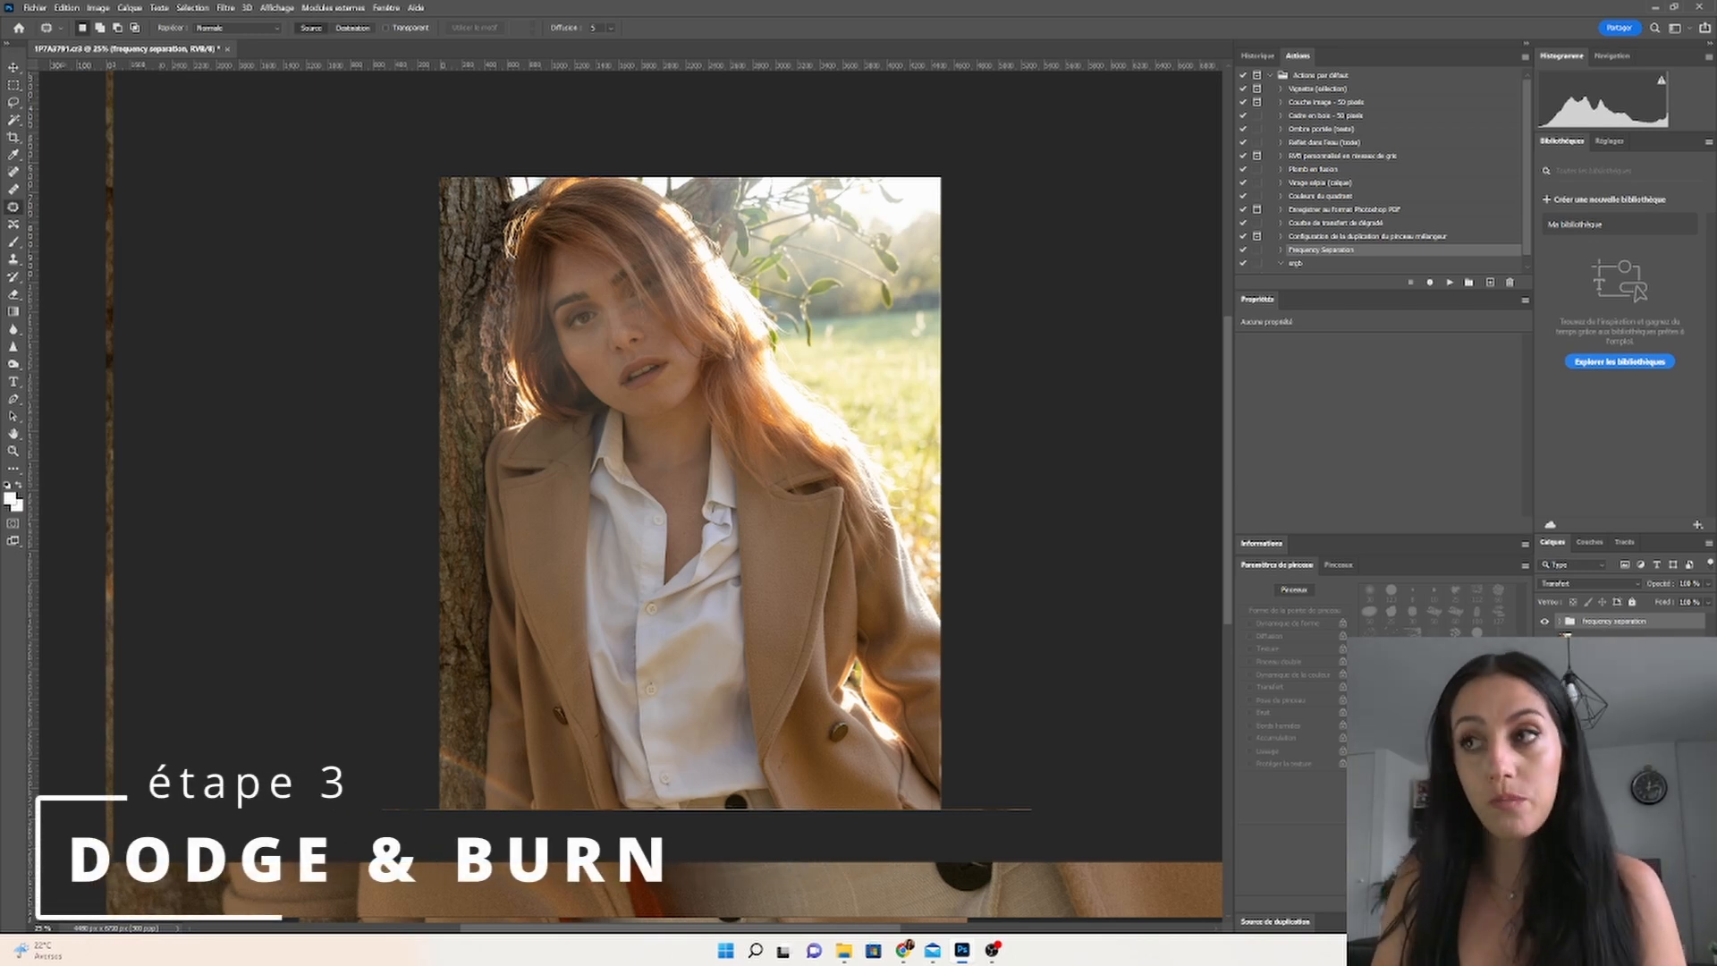
{"action": "left_click", "coordinate": [1645, 747]}
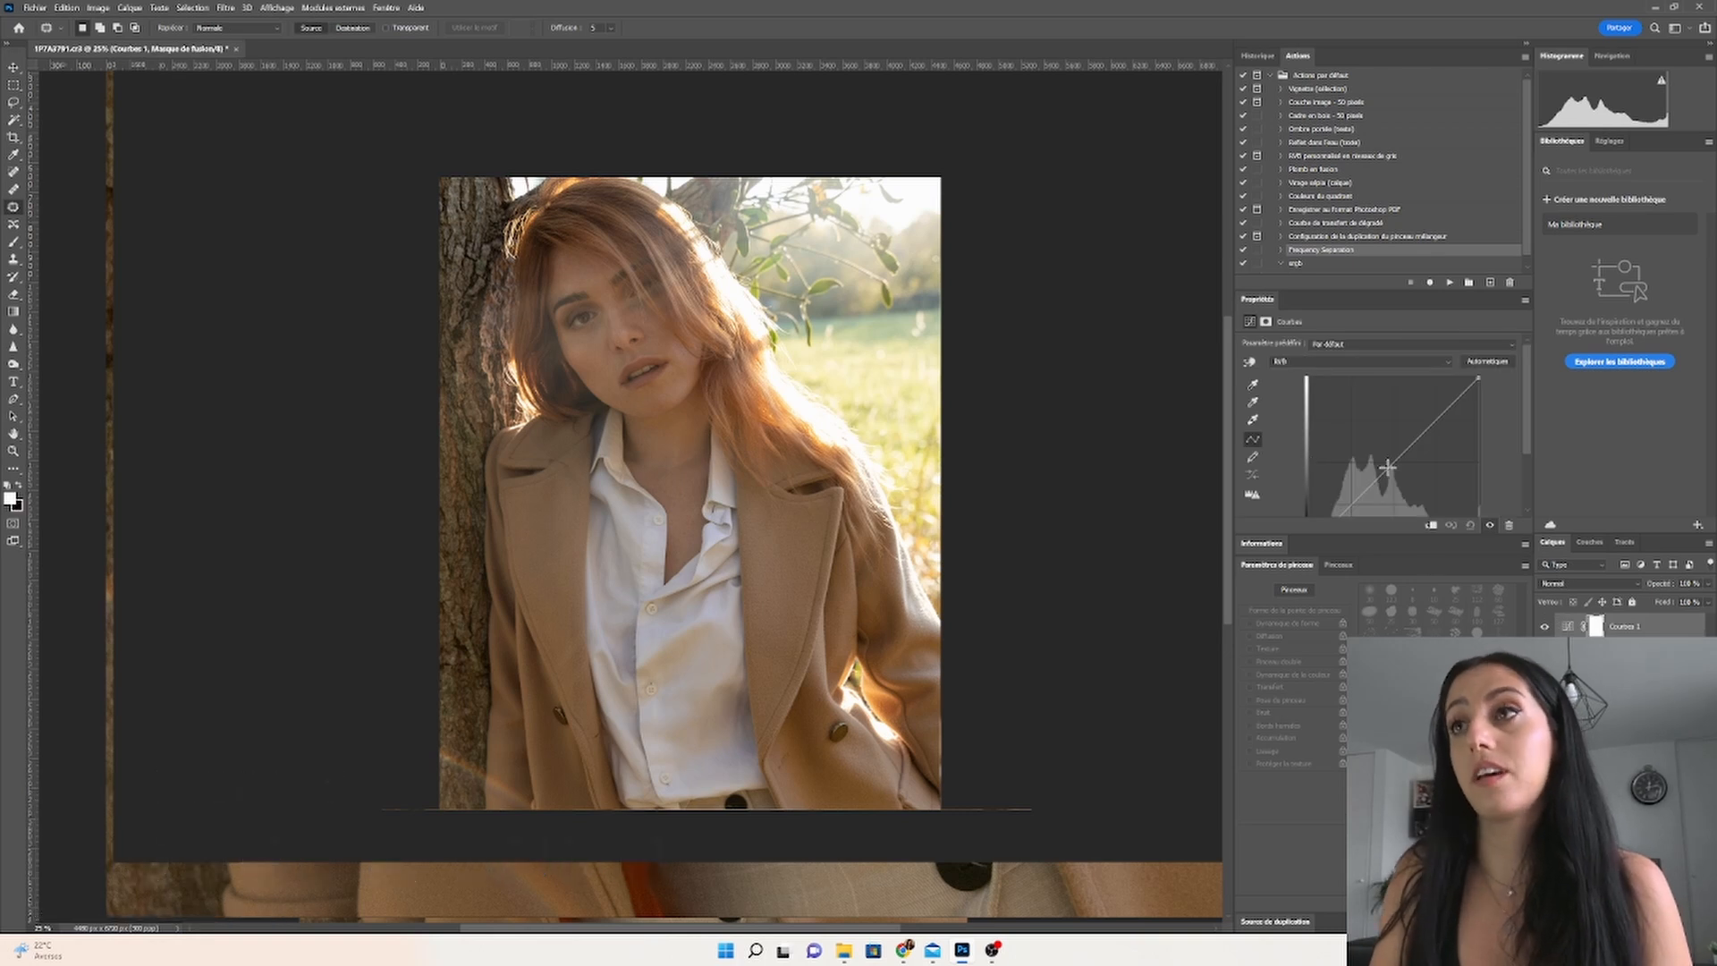
{"action": "left_click_drag", "start_coordinate": [1395, 462], "coordinate": [1406, 480]}
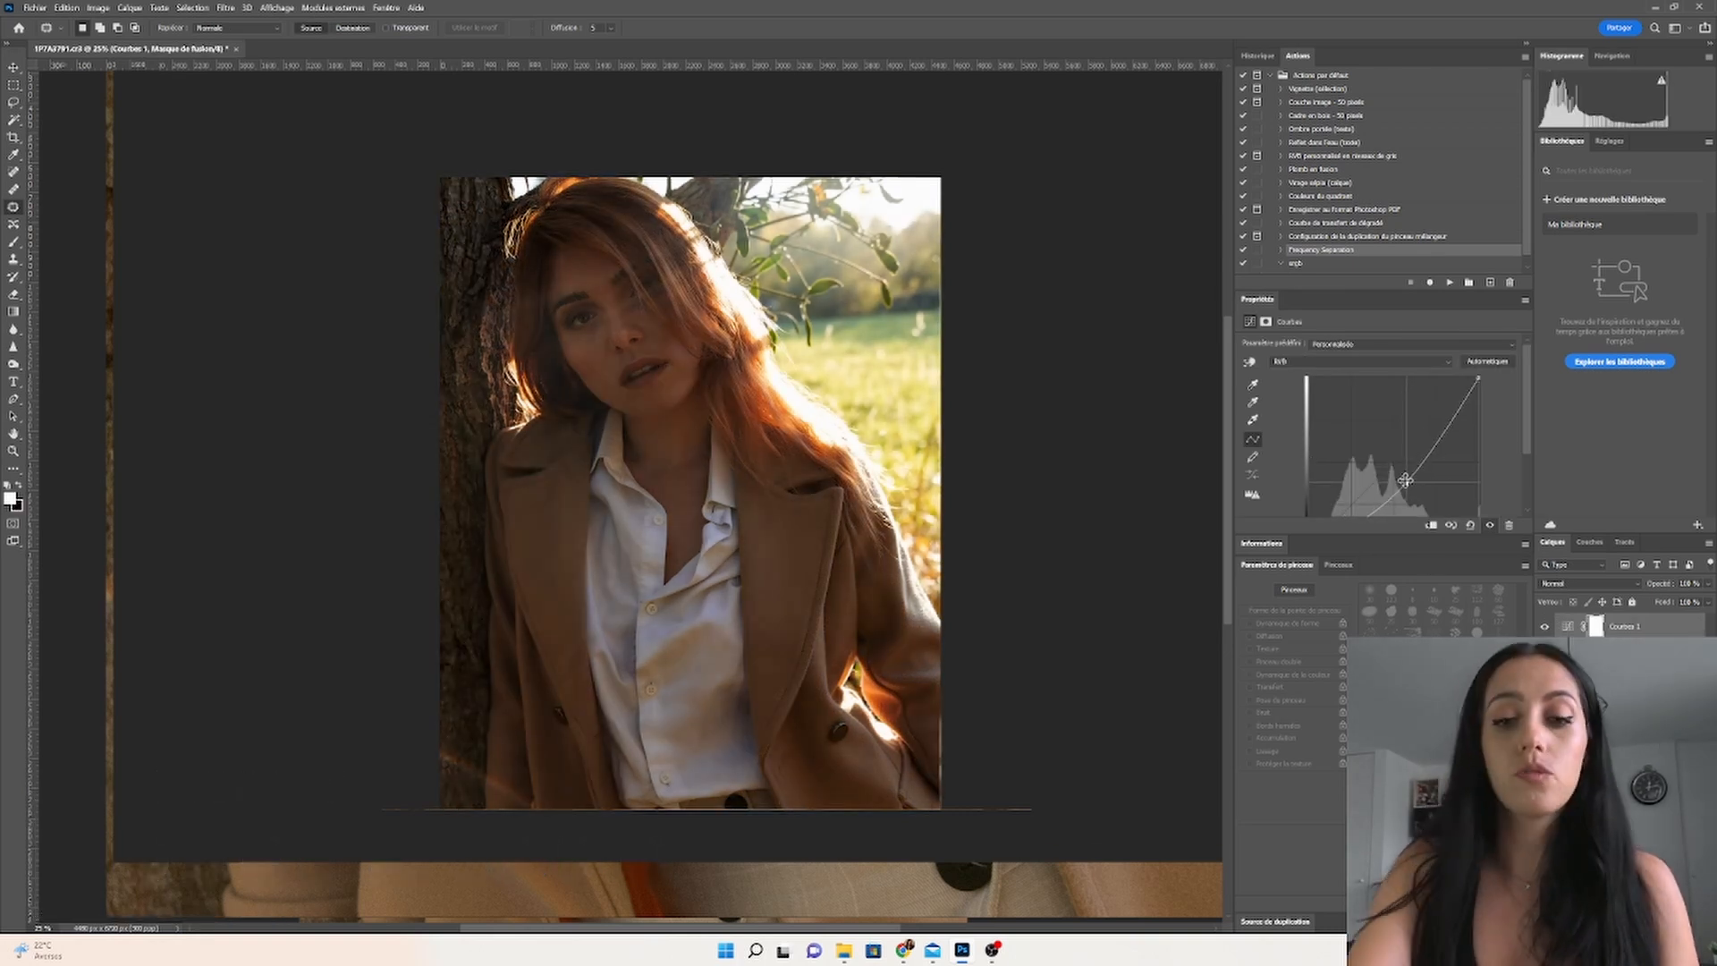
{"action": "key", "text": "ctrl+i"}
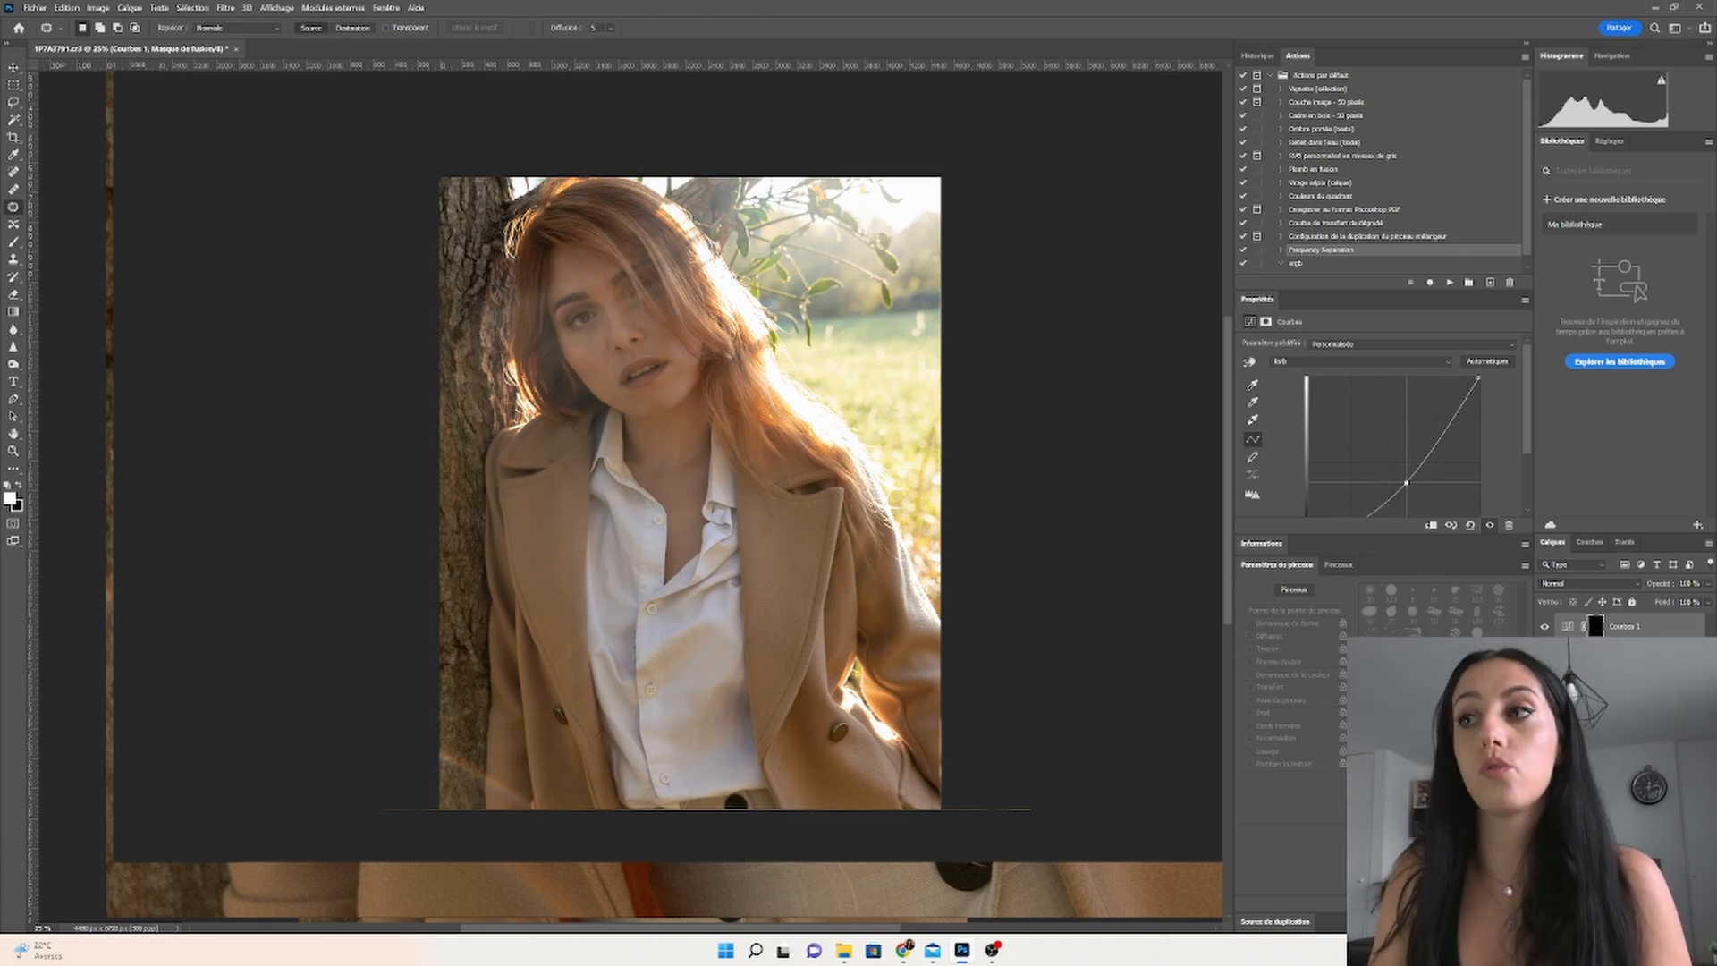
Step: Add a second Curves adjustment, raise its midtones to brighten the image, and invert its mask
{"action": "left_click", "coordinate": [1637, 716]}
{"action": "left_click_drag", "start_coordinate": [1378, 455], "coordinate": [1372, 447]}
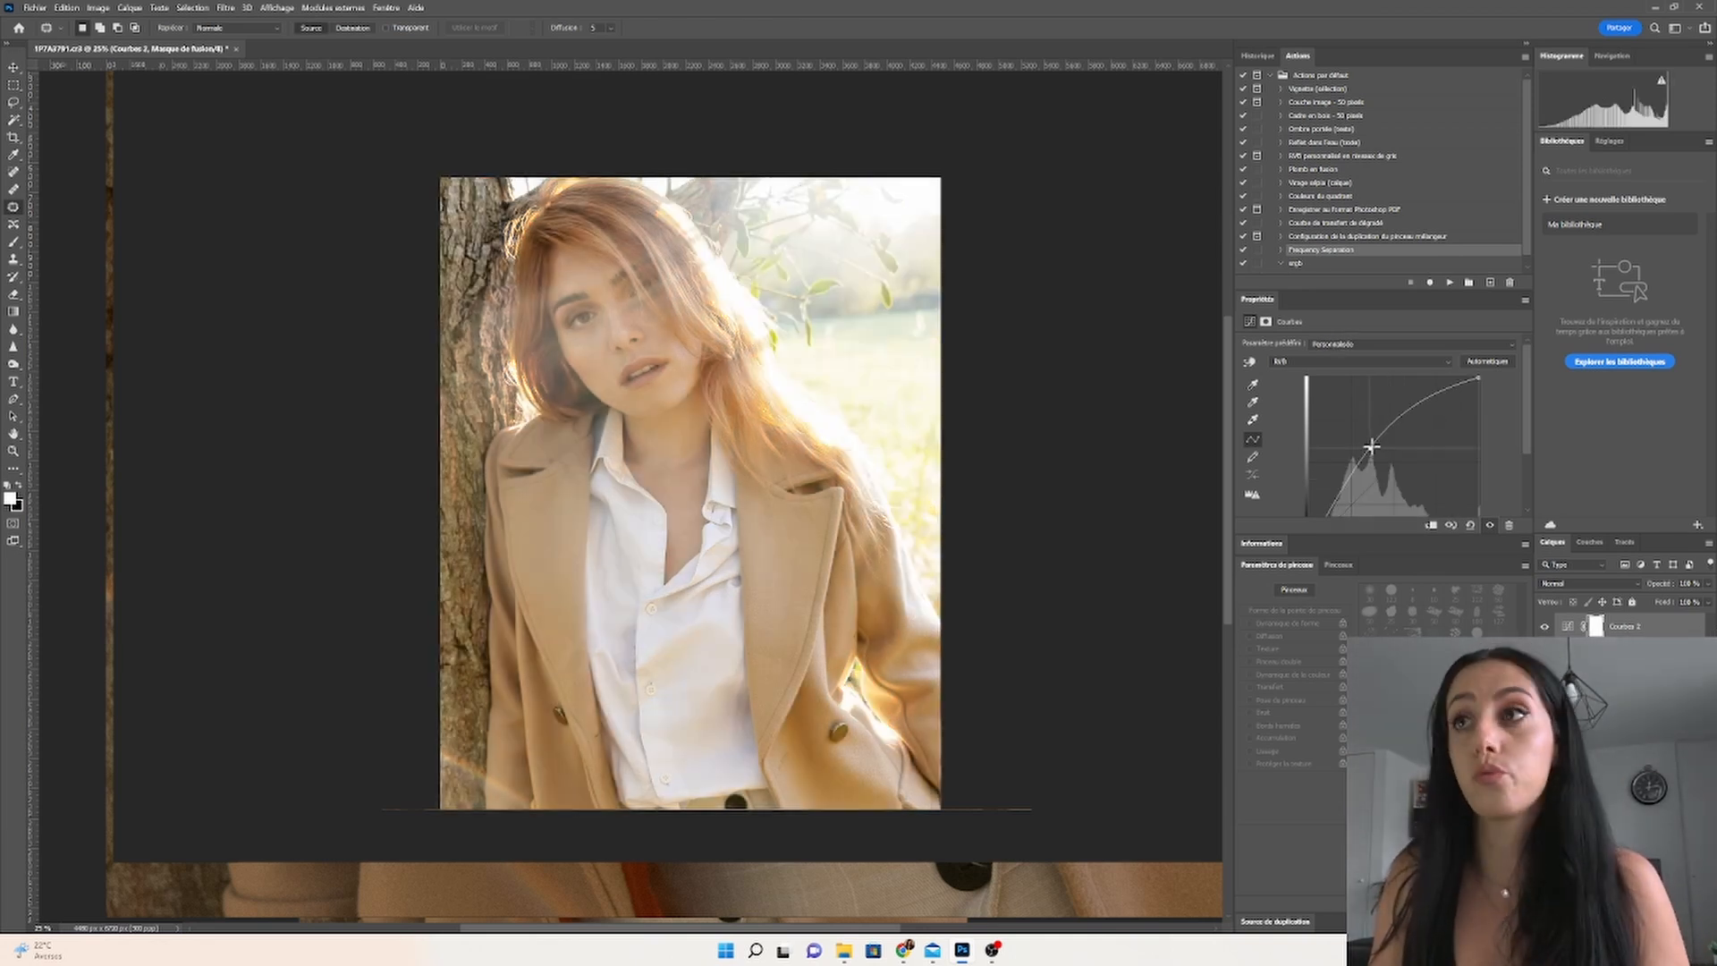
{"action": "key", "text": "ctrl+i"}
Step: Set the Brush to 4 % opacity and 18 % flow and paint white on the brightening curve's mask over the cheek and chin
{"action": "key", "text": "b"}
{"action": "key", "text": "ctrl+plus"}
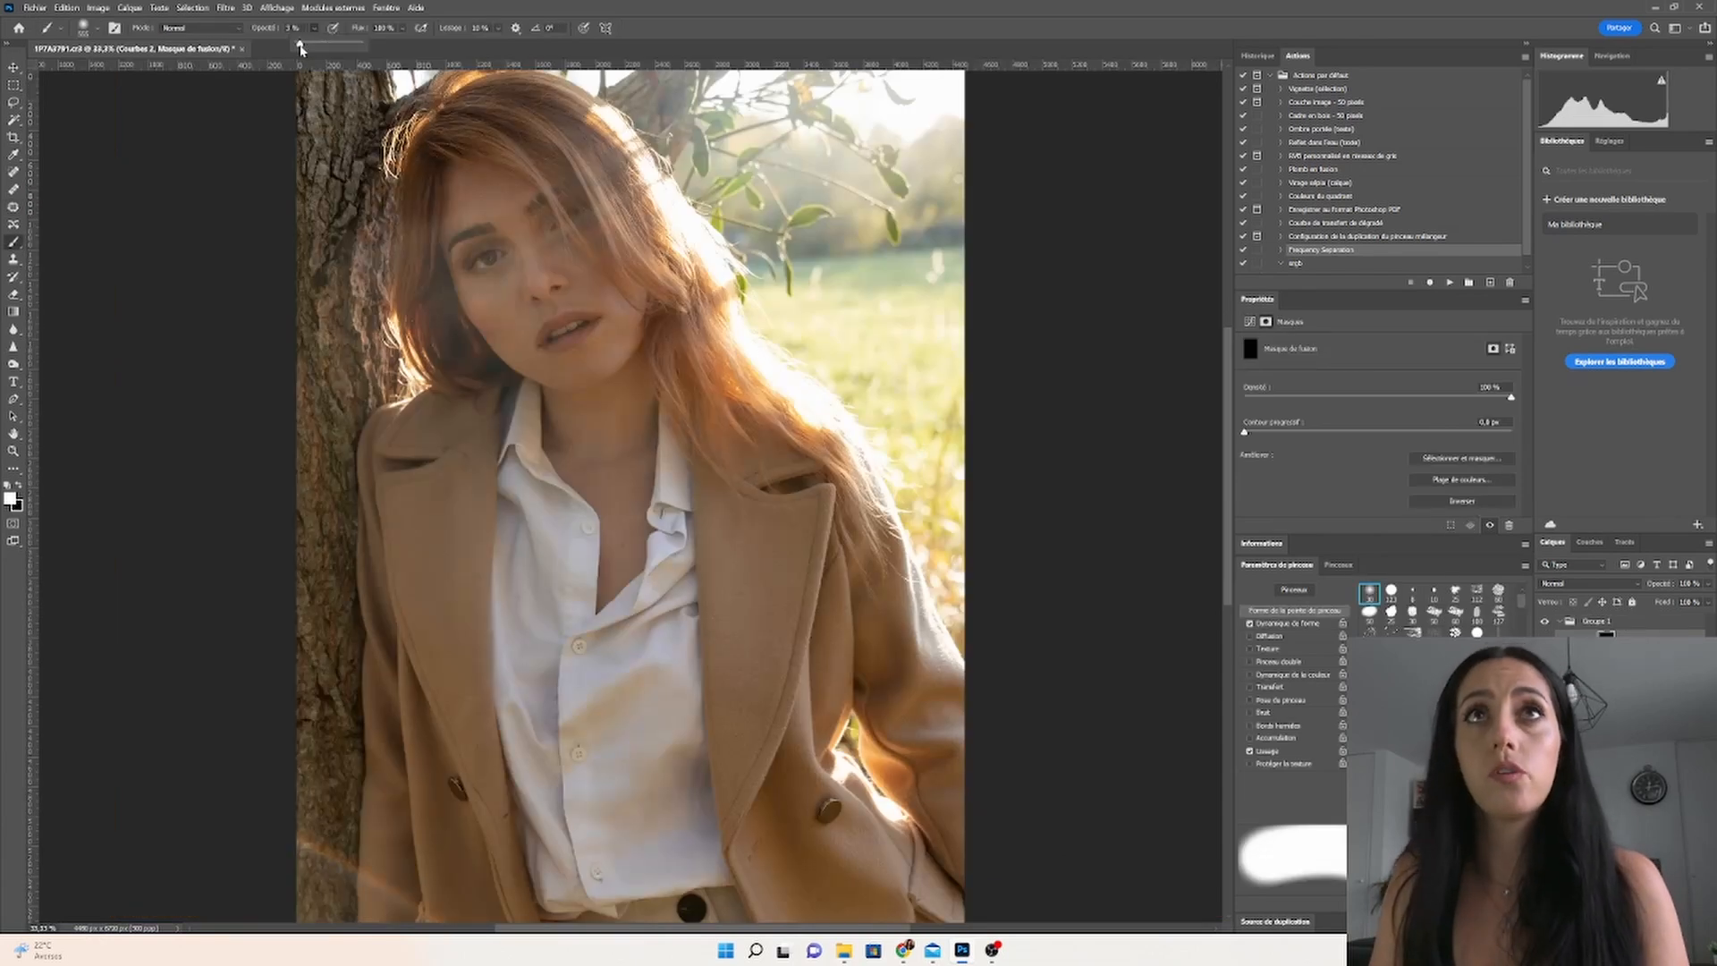
{"action": "left_click", "coordinate": [403, 28]}
{"action": "left_click", "coordinate": [377, 45]}
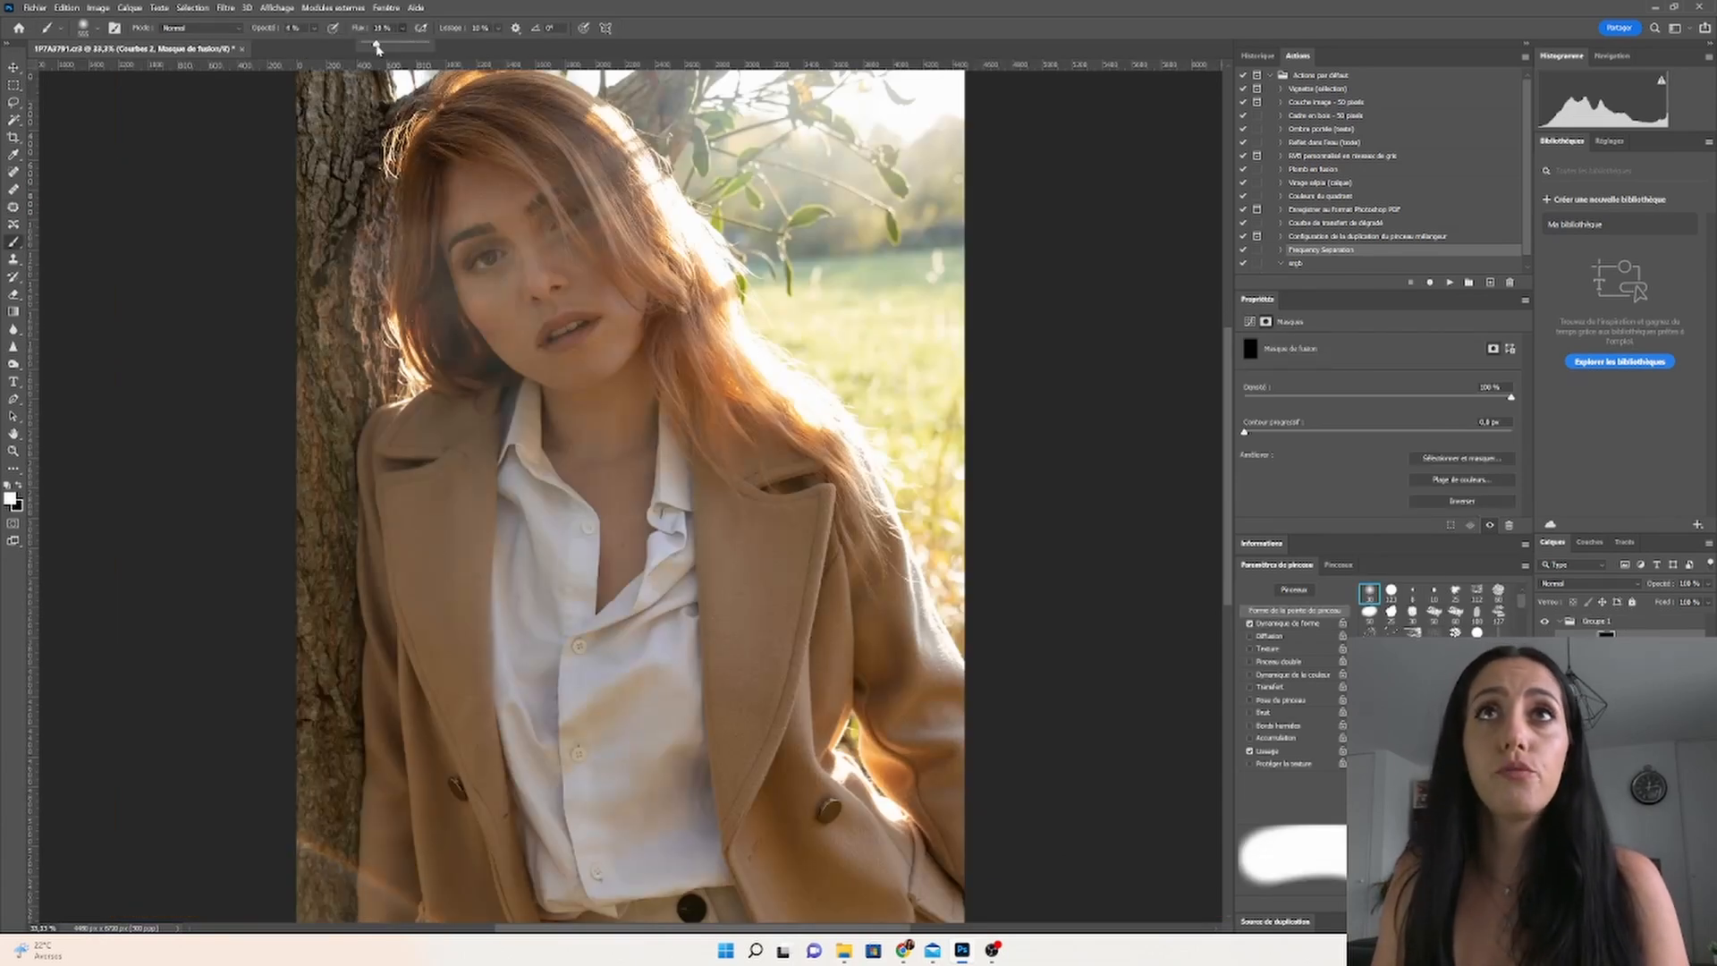
{"action": "mouse_move", "coordinate": [537, 305]}
{"action": "left_mouse_down"}
{"action": "mouse_move", "coordinate": [502, 314]}
{"action": "mouse_move", "coordinate": [600, 353]}
{"action": "left_mouse_up"}
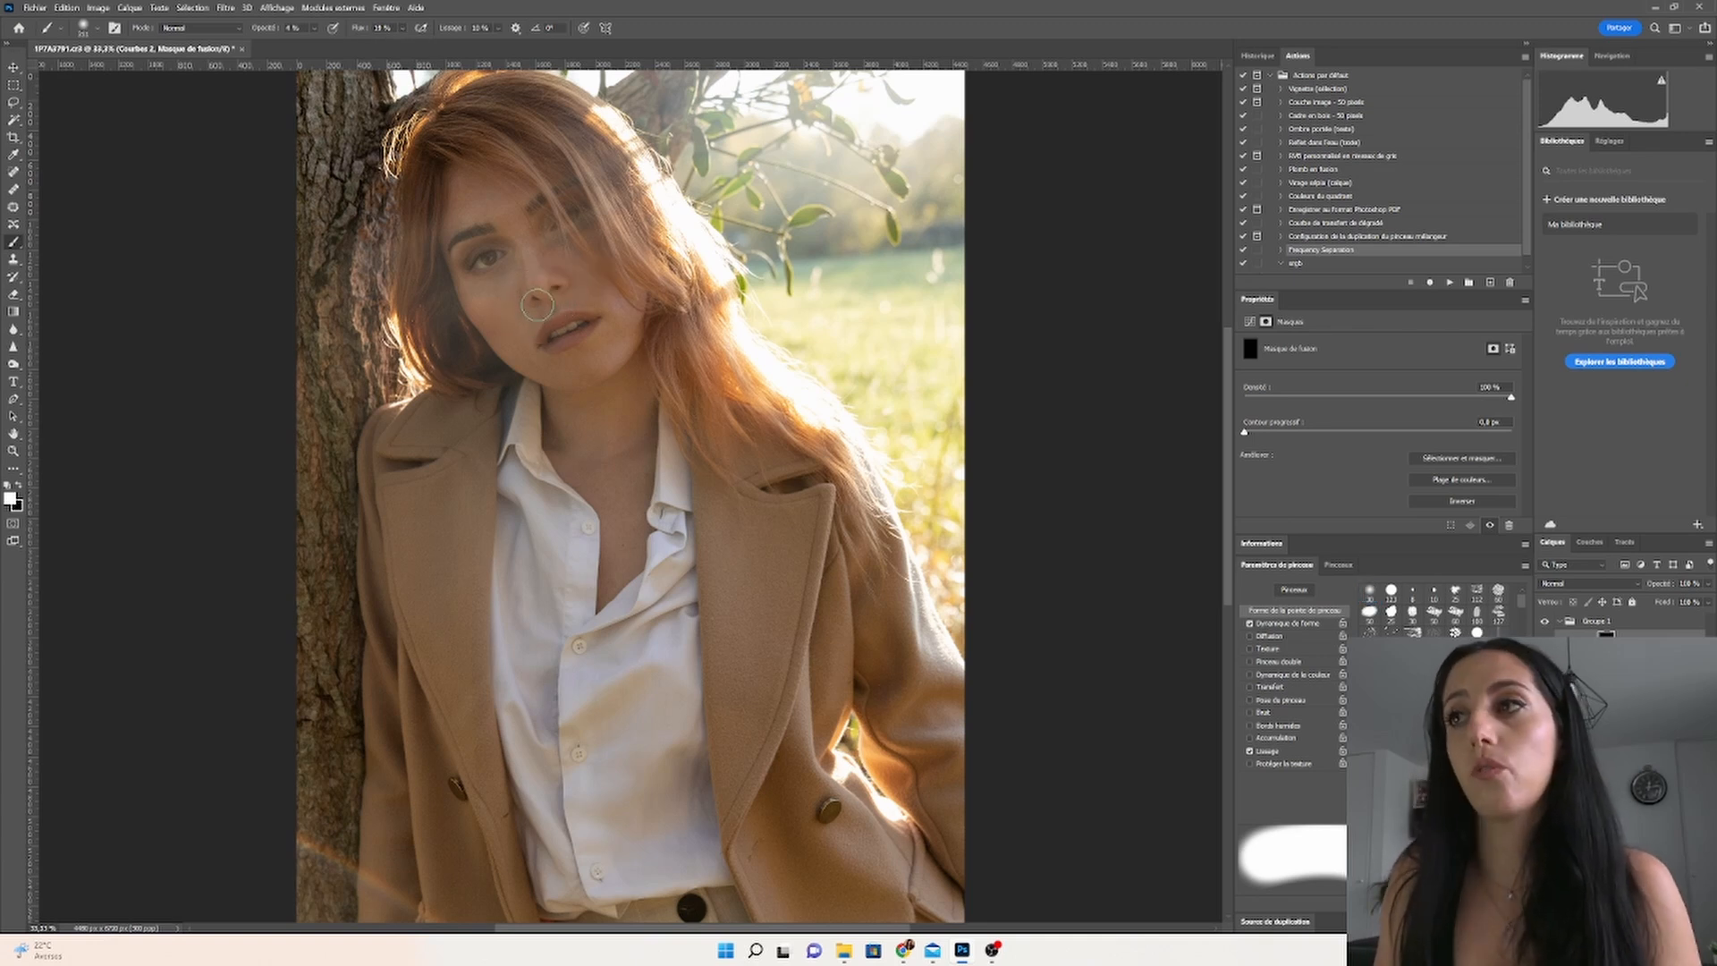
Step: Rename the brightening curve layer Dodge and the darkening curve layer burn
{"action": "double_click", "coordinate": [1637, 643]}
{"action": "type", "text": "Dodge"}
{"action": "double_click", "coordinate": [1636, 669]}
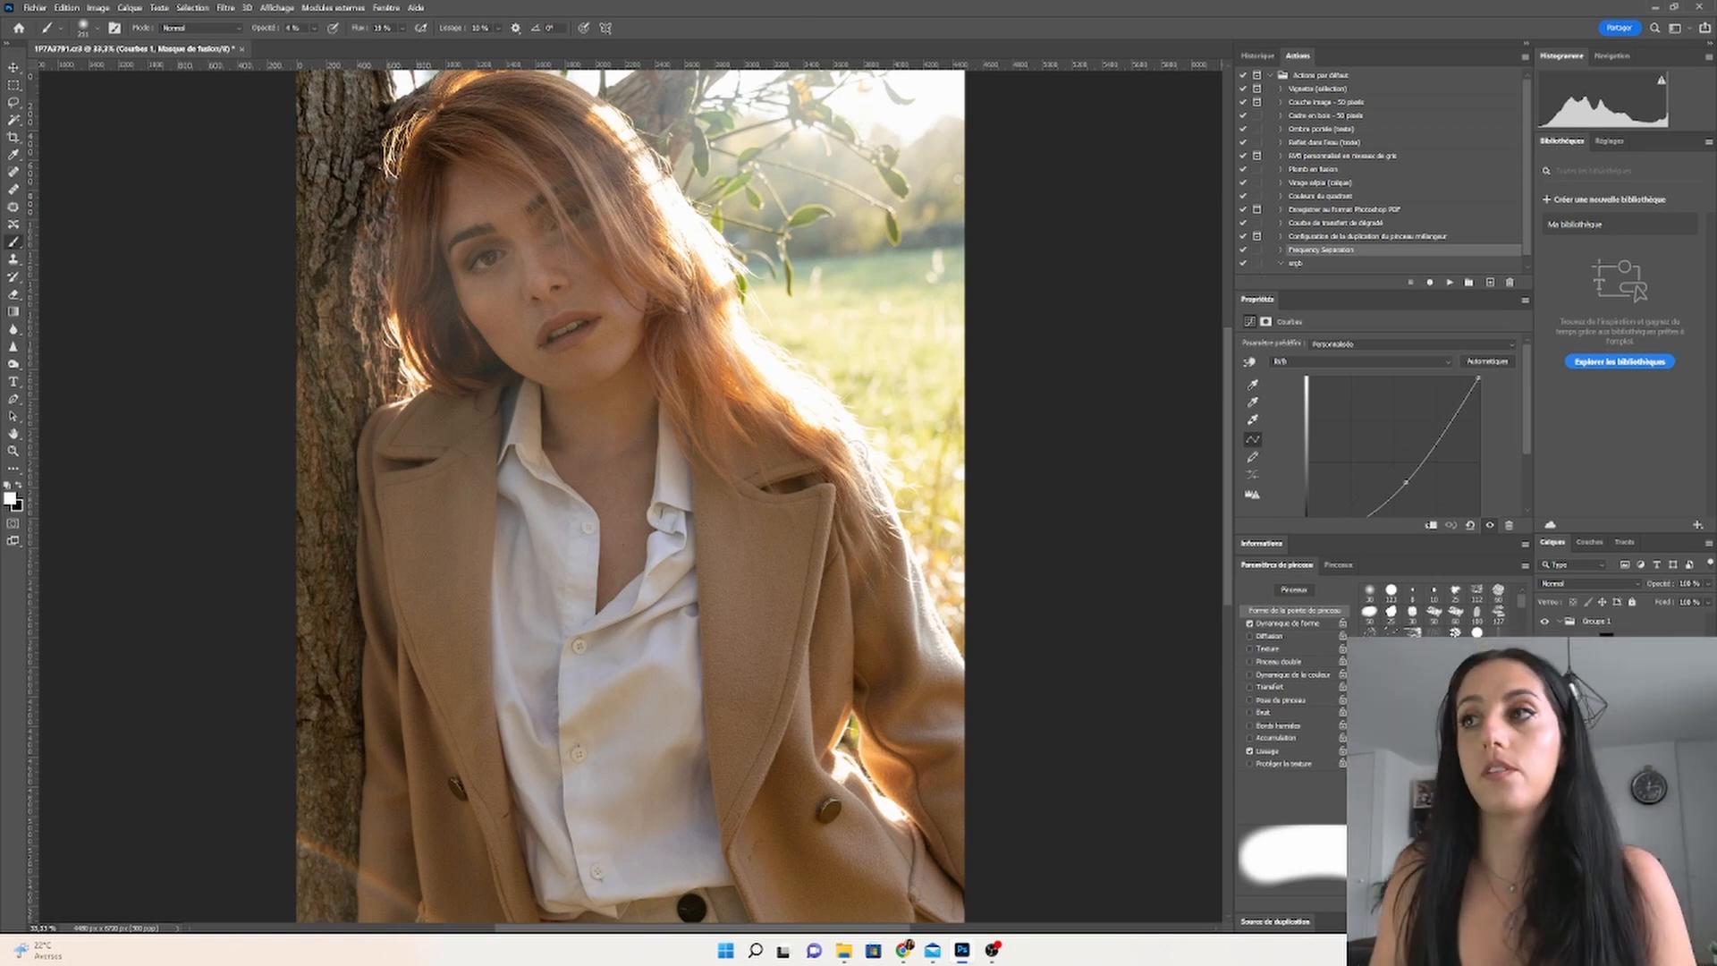
{"action": "type", "text": "burn"}
{"action": "key", "text": "Return"}
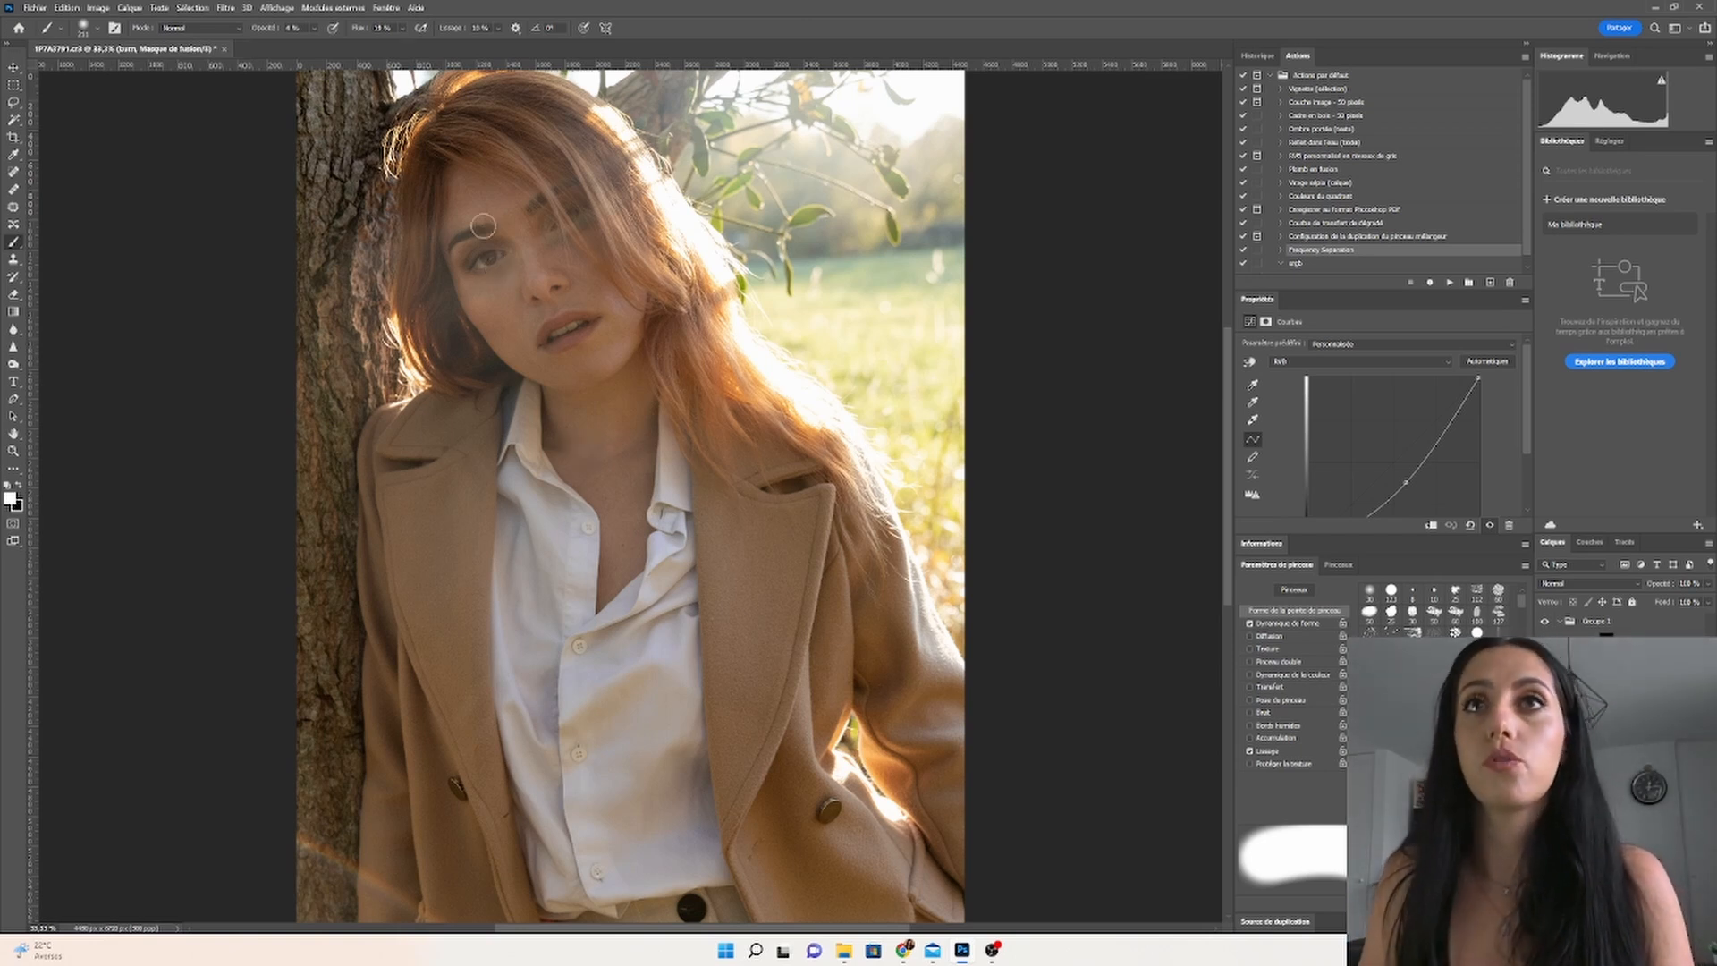
Step: Paint shading around the visible eye on the burn mask and highlights around the eye and nose on the Dodge mask
{"action": "left_click_drag", "start_coordinate": [501, 258], "coordinate": [486, 258]}
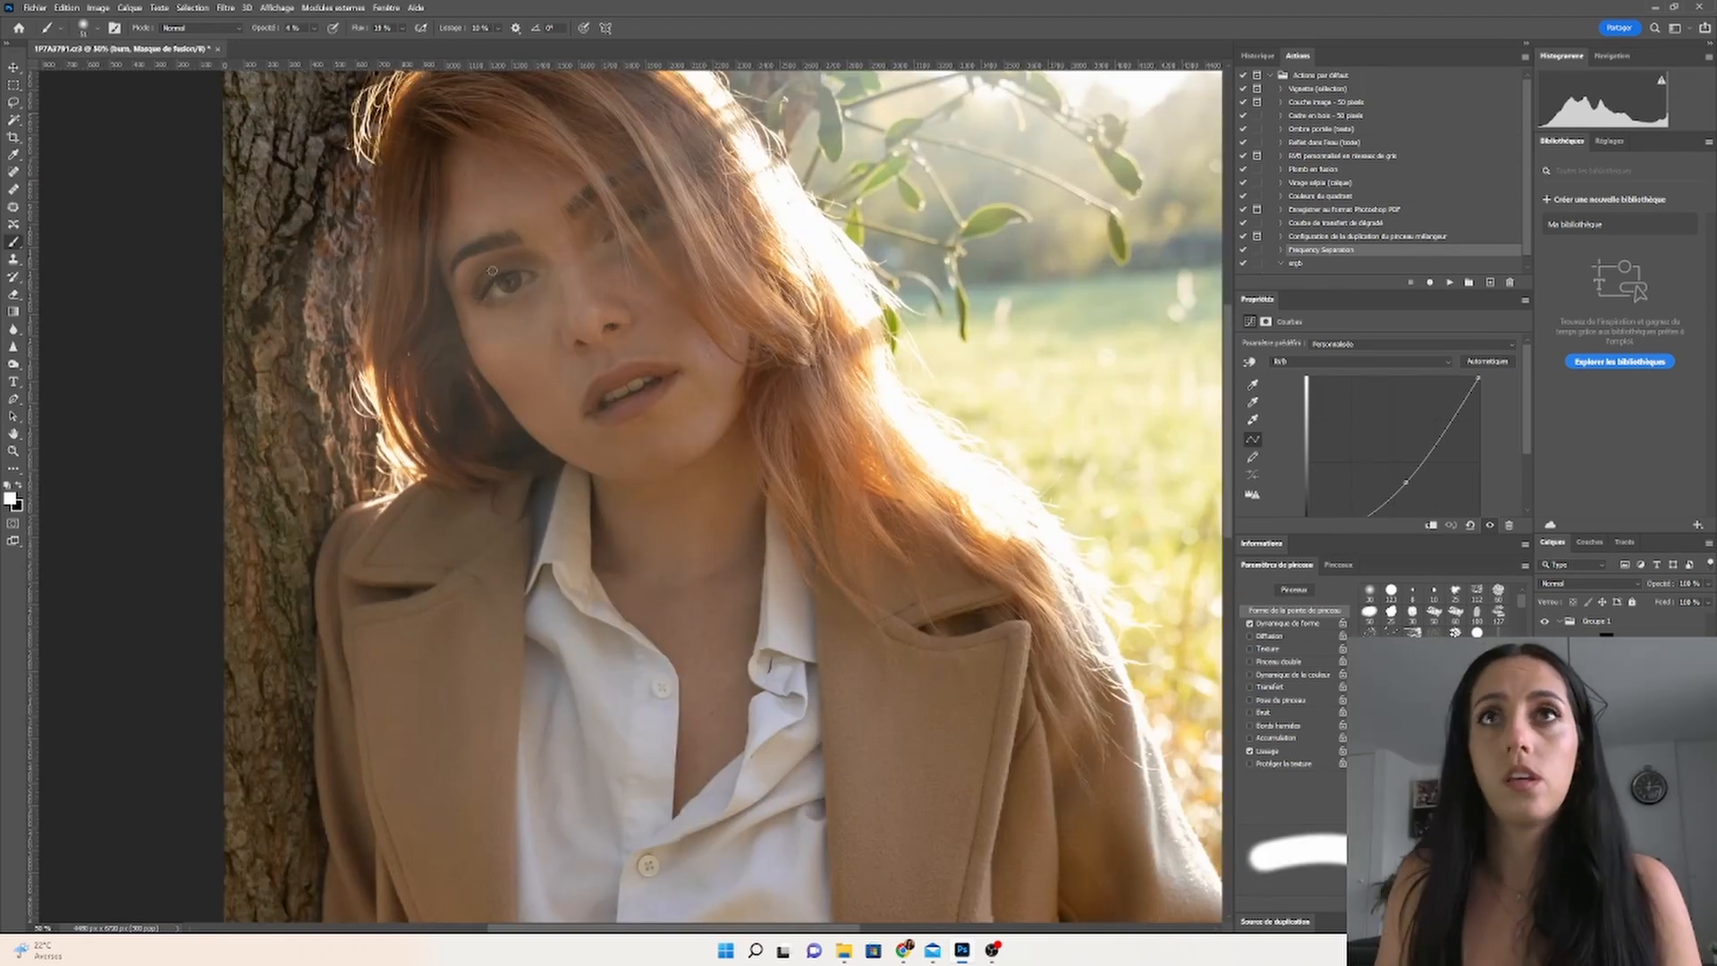
{"action": "left_click", "coordinate": [1607, 639]}
{"action": "left_click_drag", "start_coordinate": [507, 272], "coordinate": [506, 274]}
{"action": "key", "text": "ctrl+minus"}
{"action": "key", "text": "x"}
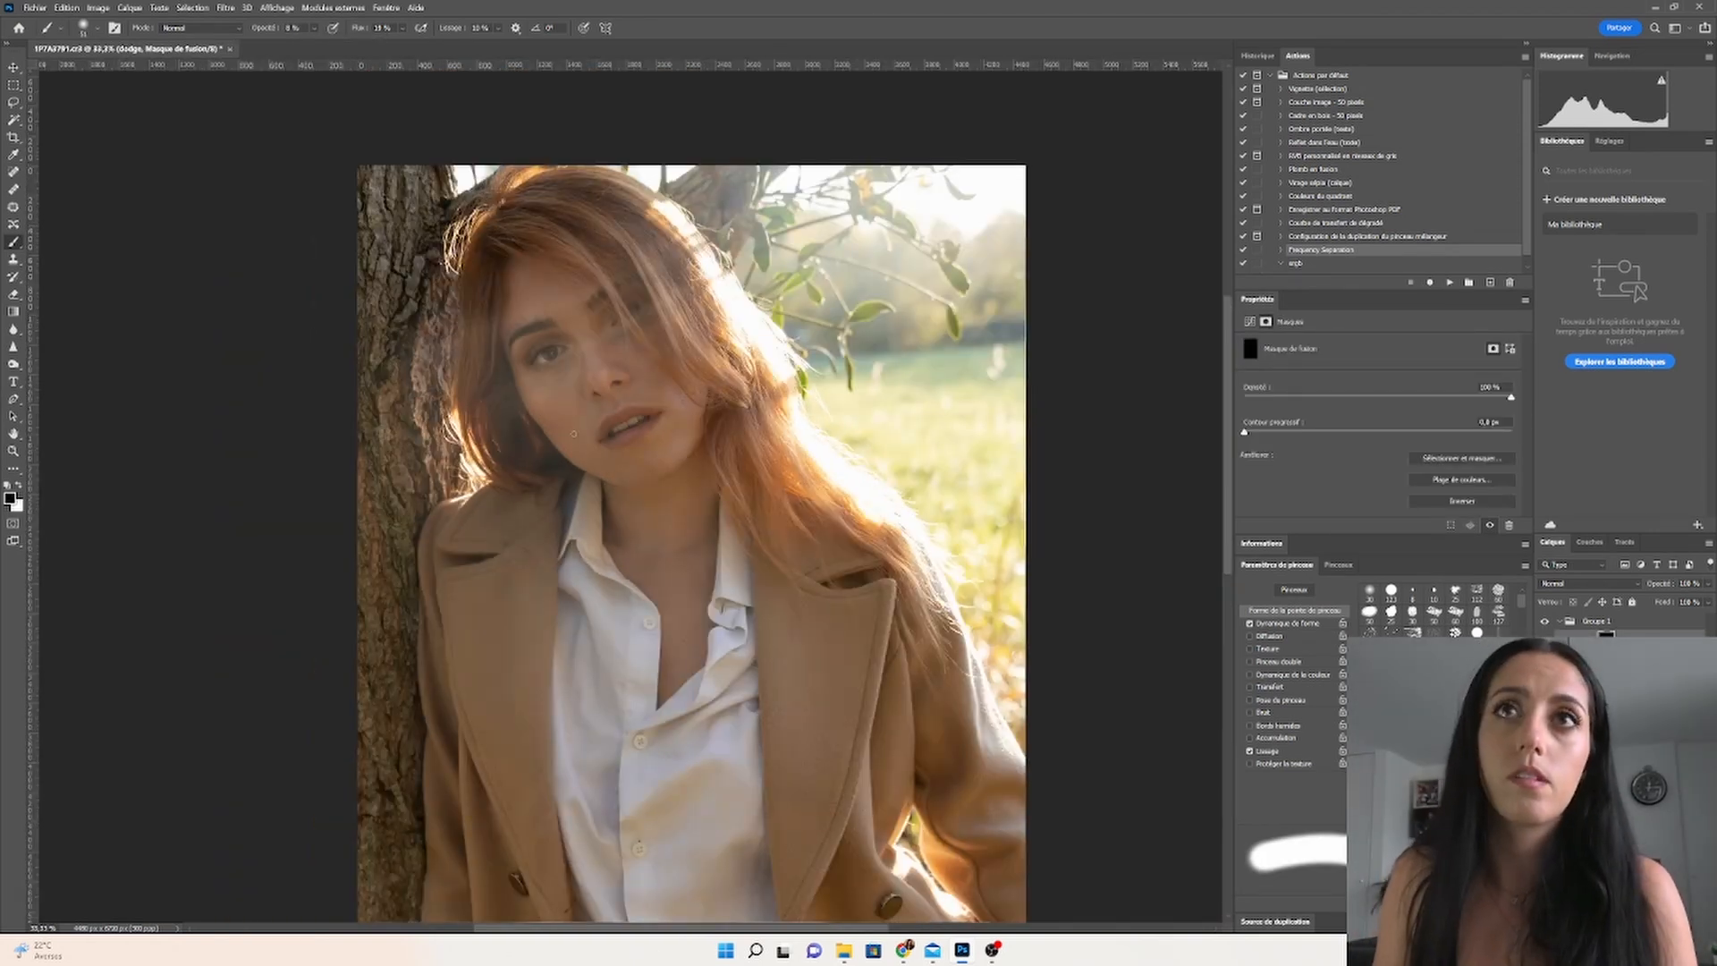
{"action": "key", "text": "x"}
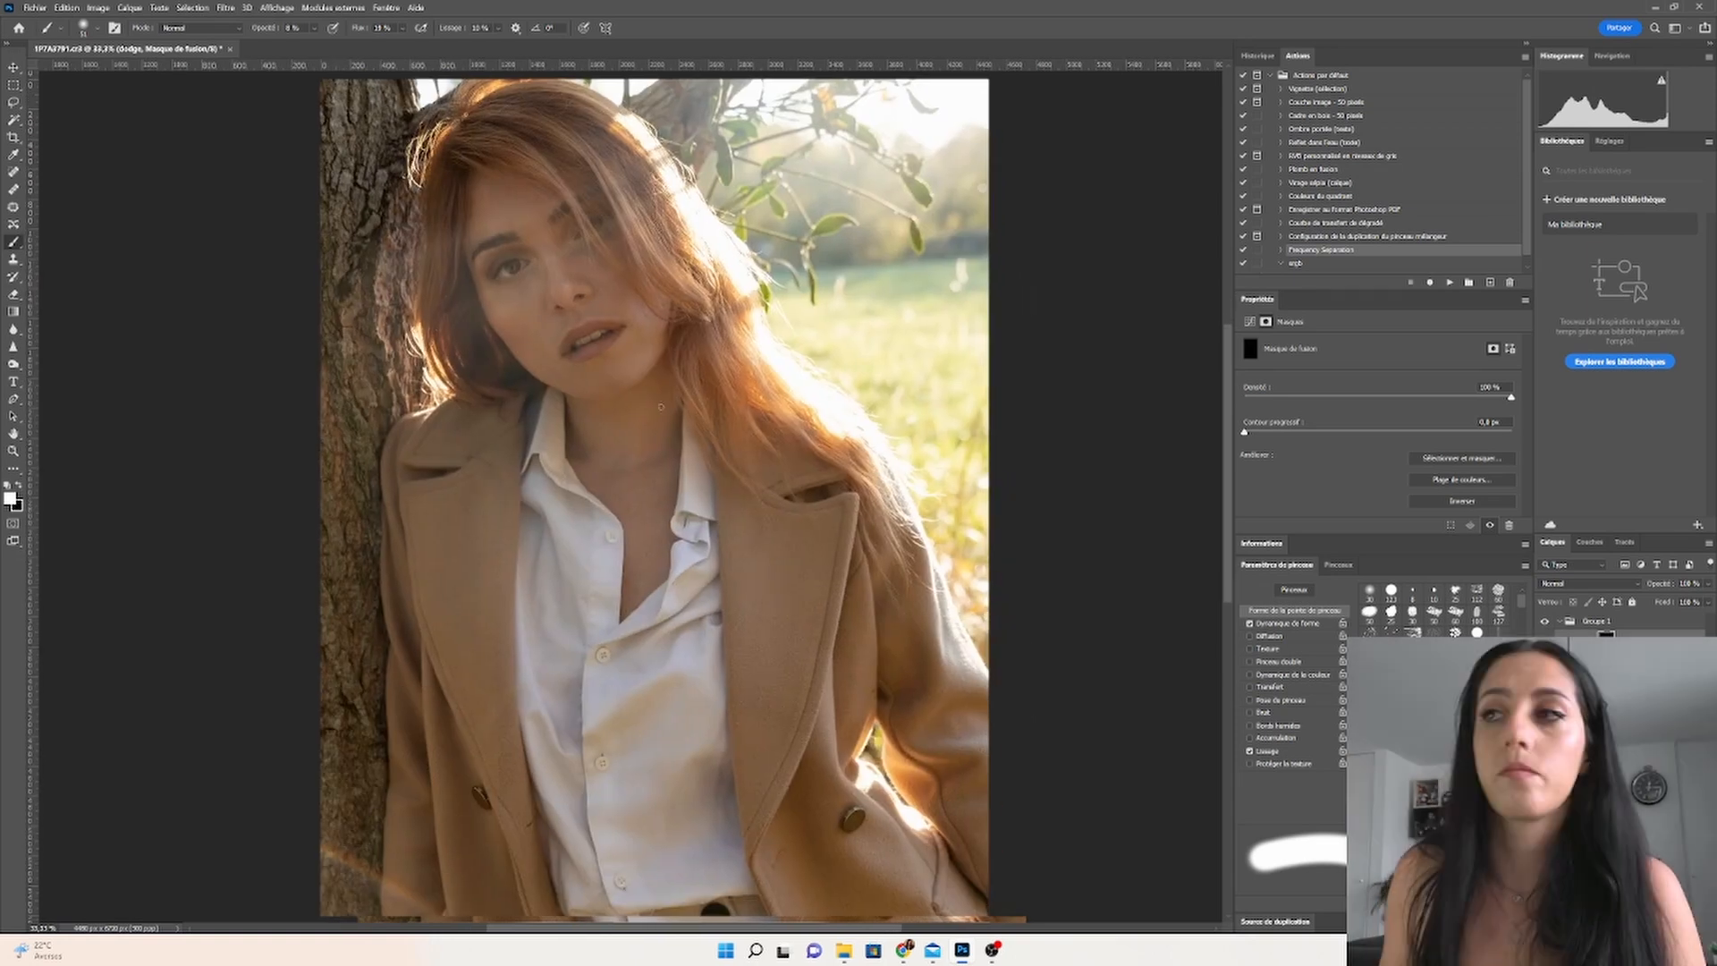
{"action": "left_click_drag", "start_coordinate": [537, 260], "coordinate": [530, 259]}
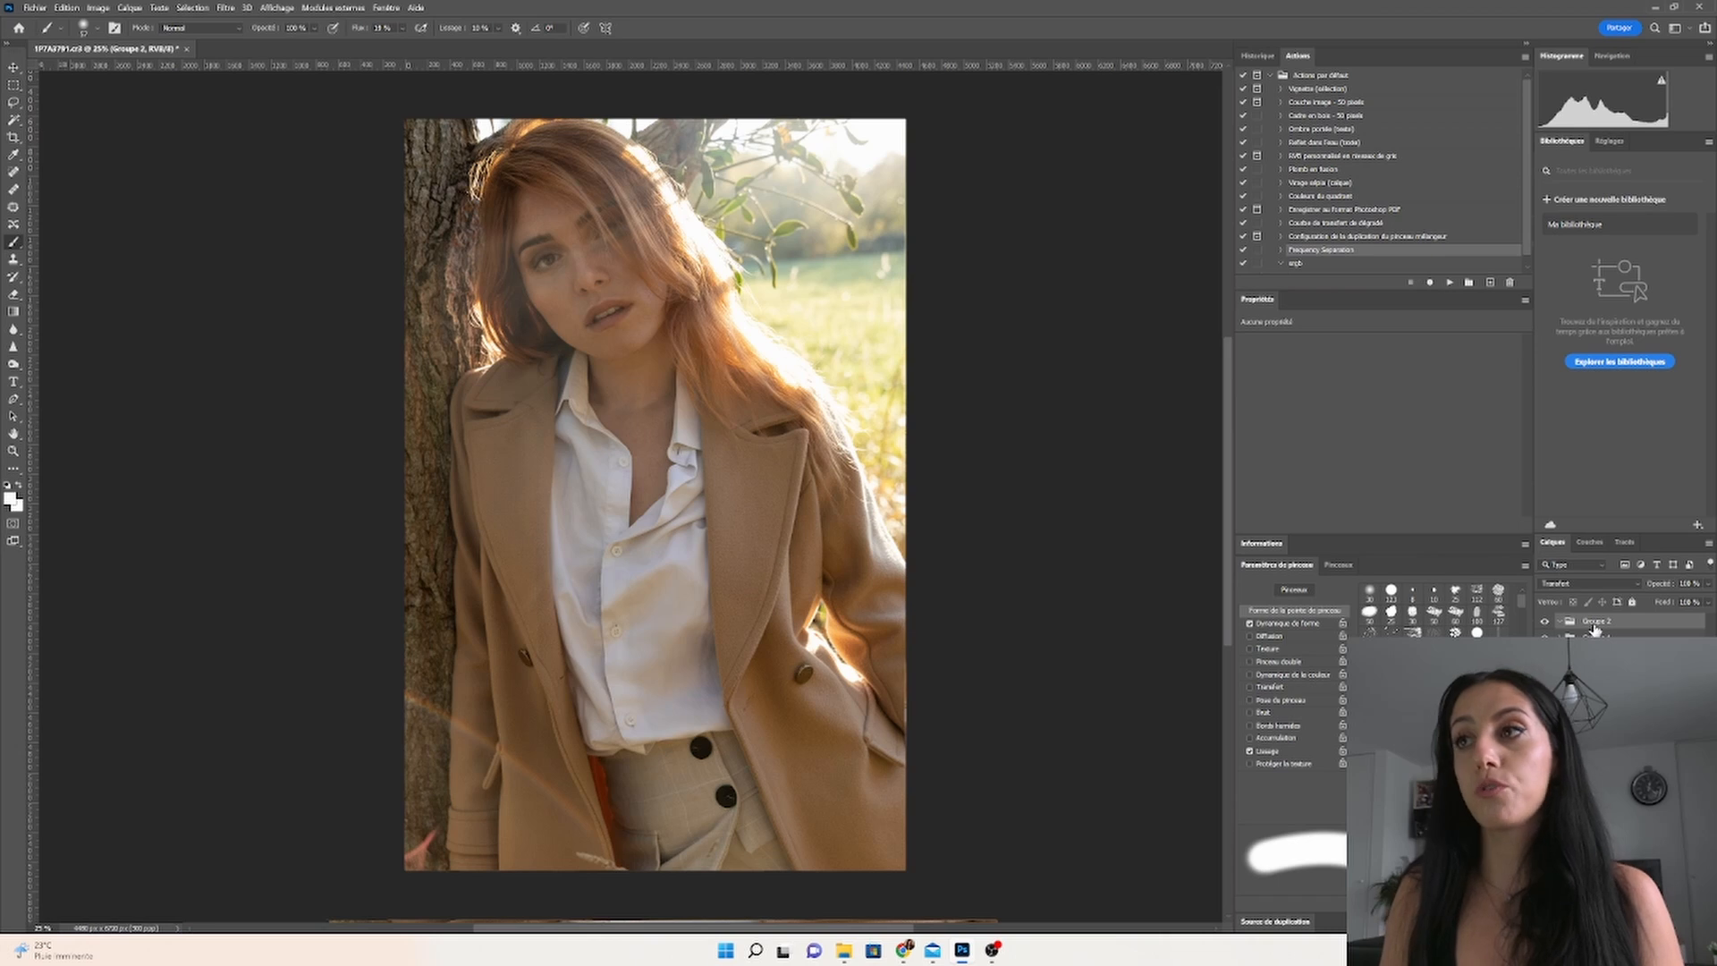
Step: Rename the new layer group chromie
{"action": "double_click", "coordinate": [1596, 622]}
{"action": "type", "text": "chromi"}
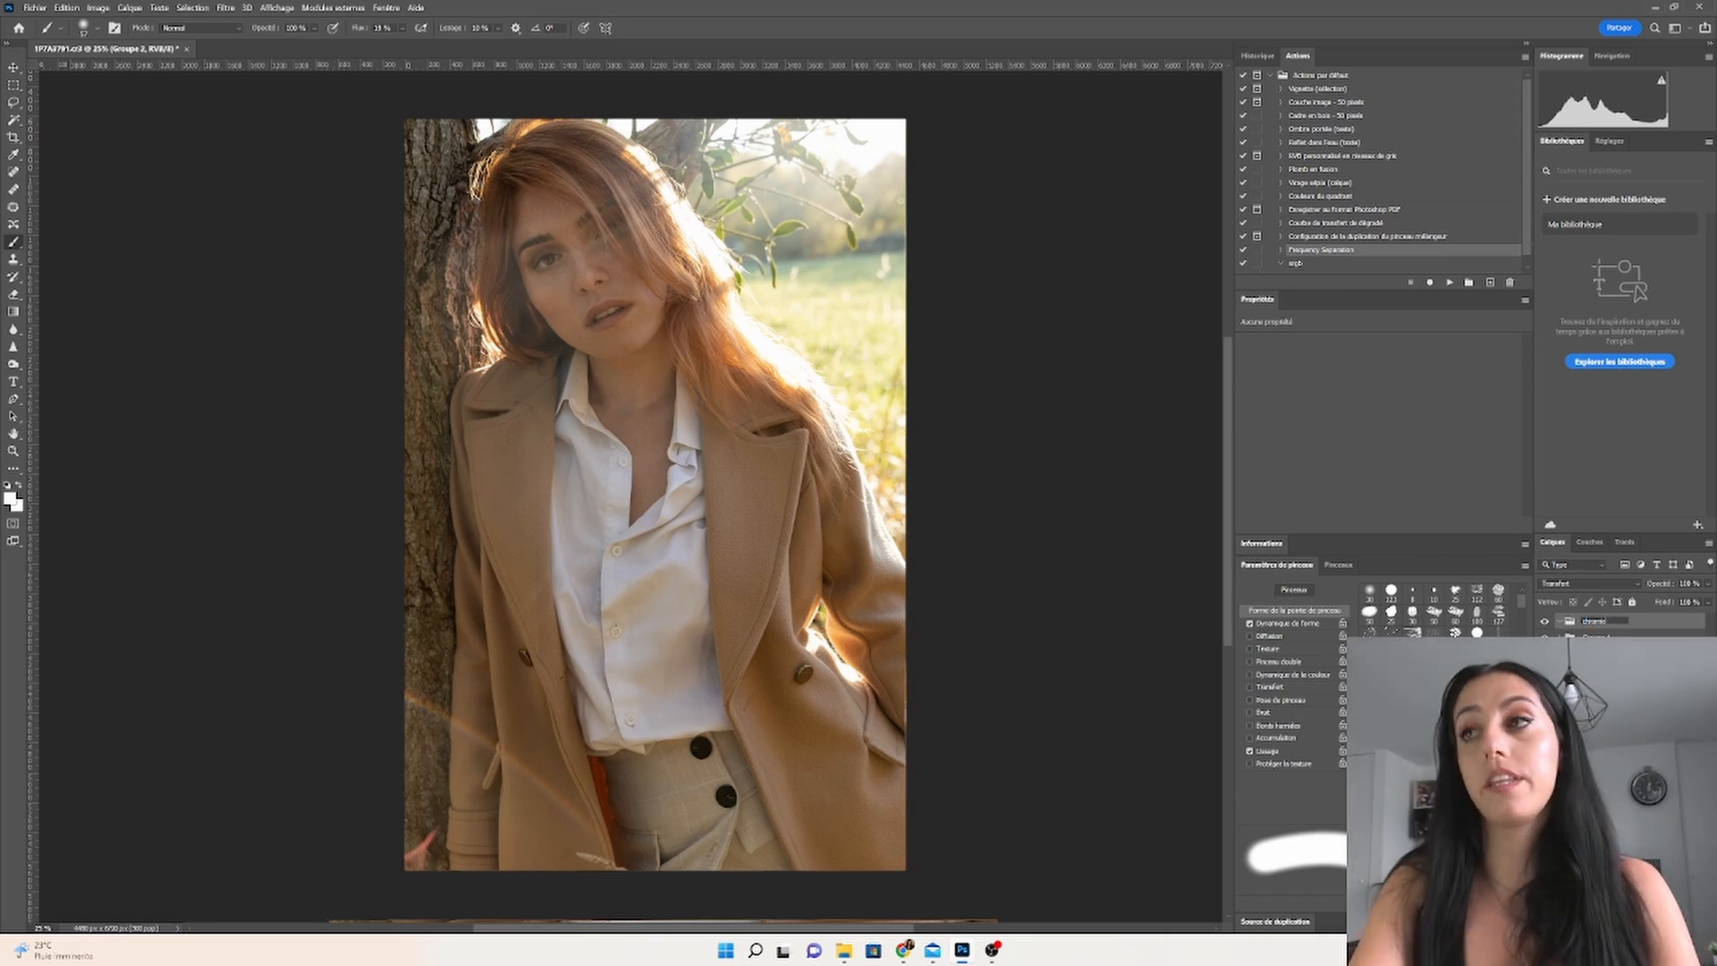
{"action": "key", "text": "Return"}
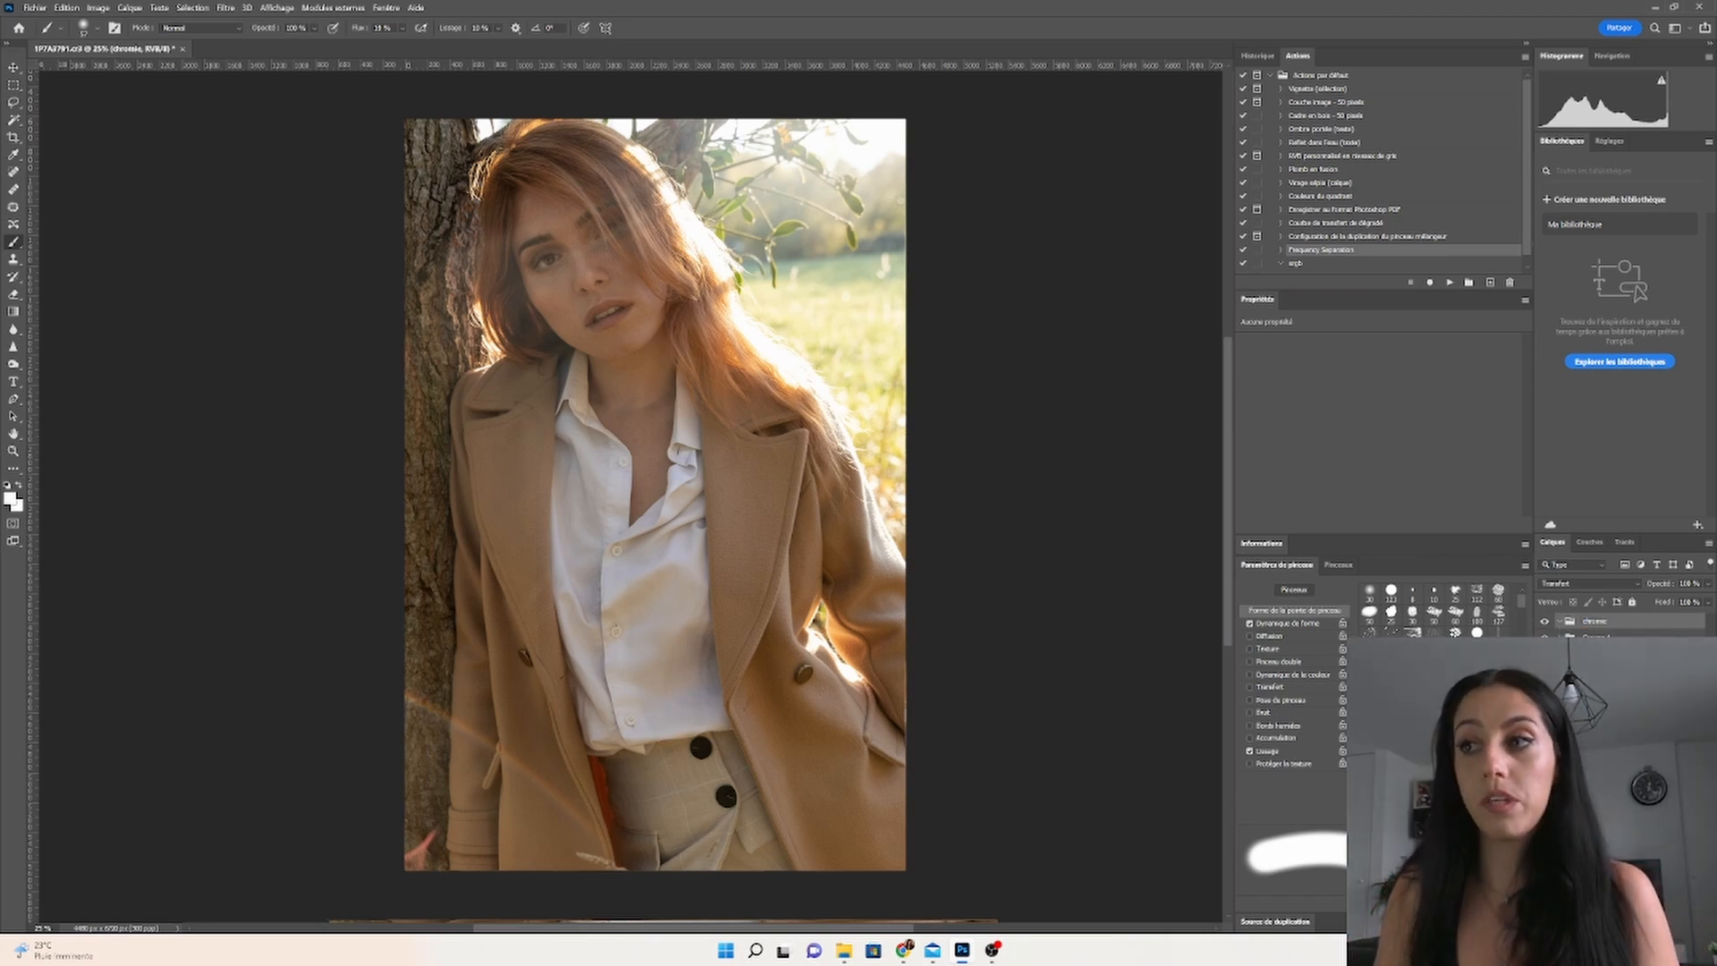
Step: Add a Selective Color adjustment in the chromie group and tune the reds and yellows, giving the yellows +4 % magenta
{"action": "left_click", "coordinate": [1654, 910]}
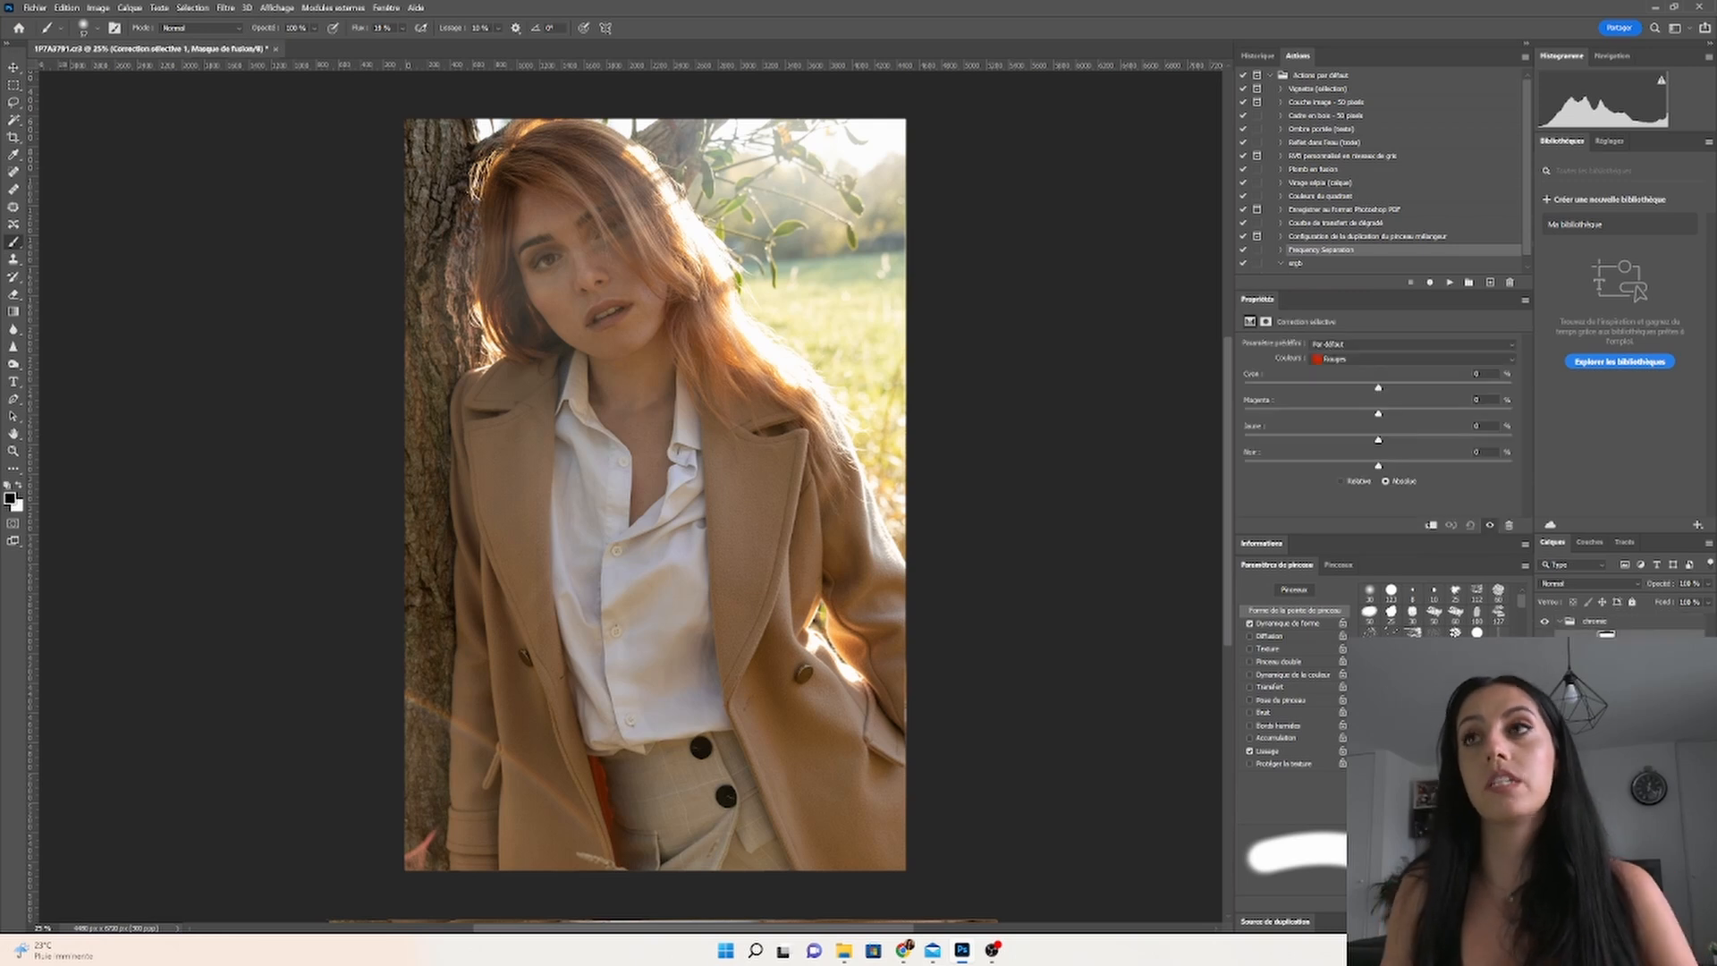
{"action": "left_click_drag", "start_coordinate": [1381, 469], "coordinate": [1384, 416]}
{"action": "left_click", "coordinate": [1380, 360]}
{"action": "left_click", "coordinate": [1380, 374]}
{"action": "left_click_drag", "start_coordinate": [1379, 441], "coordinate": [1384, 469]}
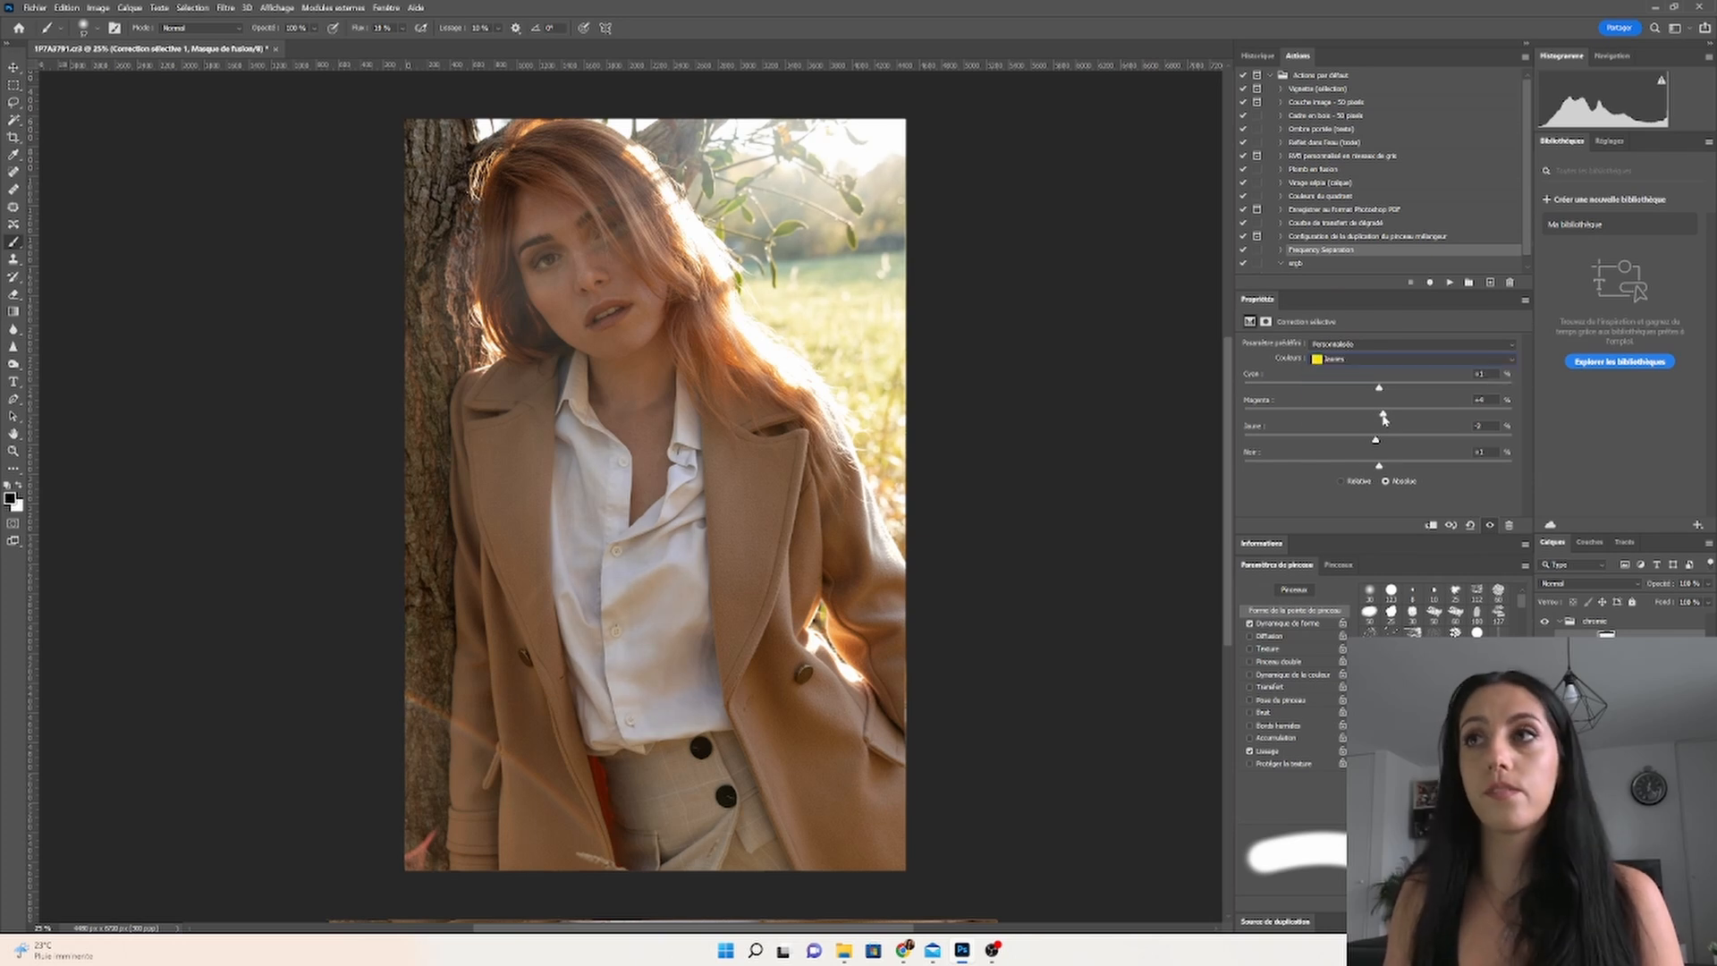
{"action": "left_click", "coordinate": [1382, 359]}
{"action": "left_click", "coordinate": [1382, 370]}
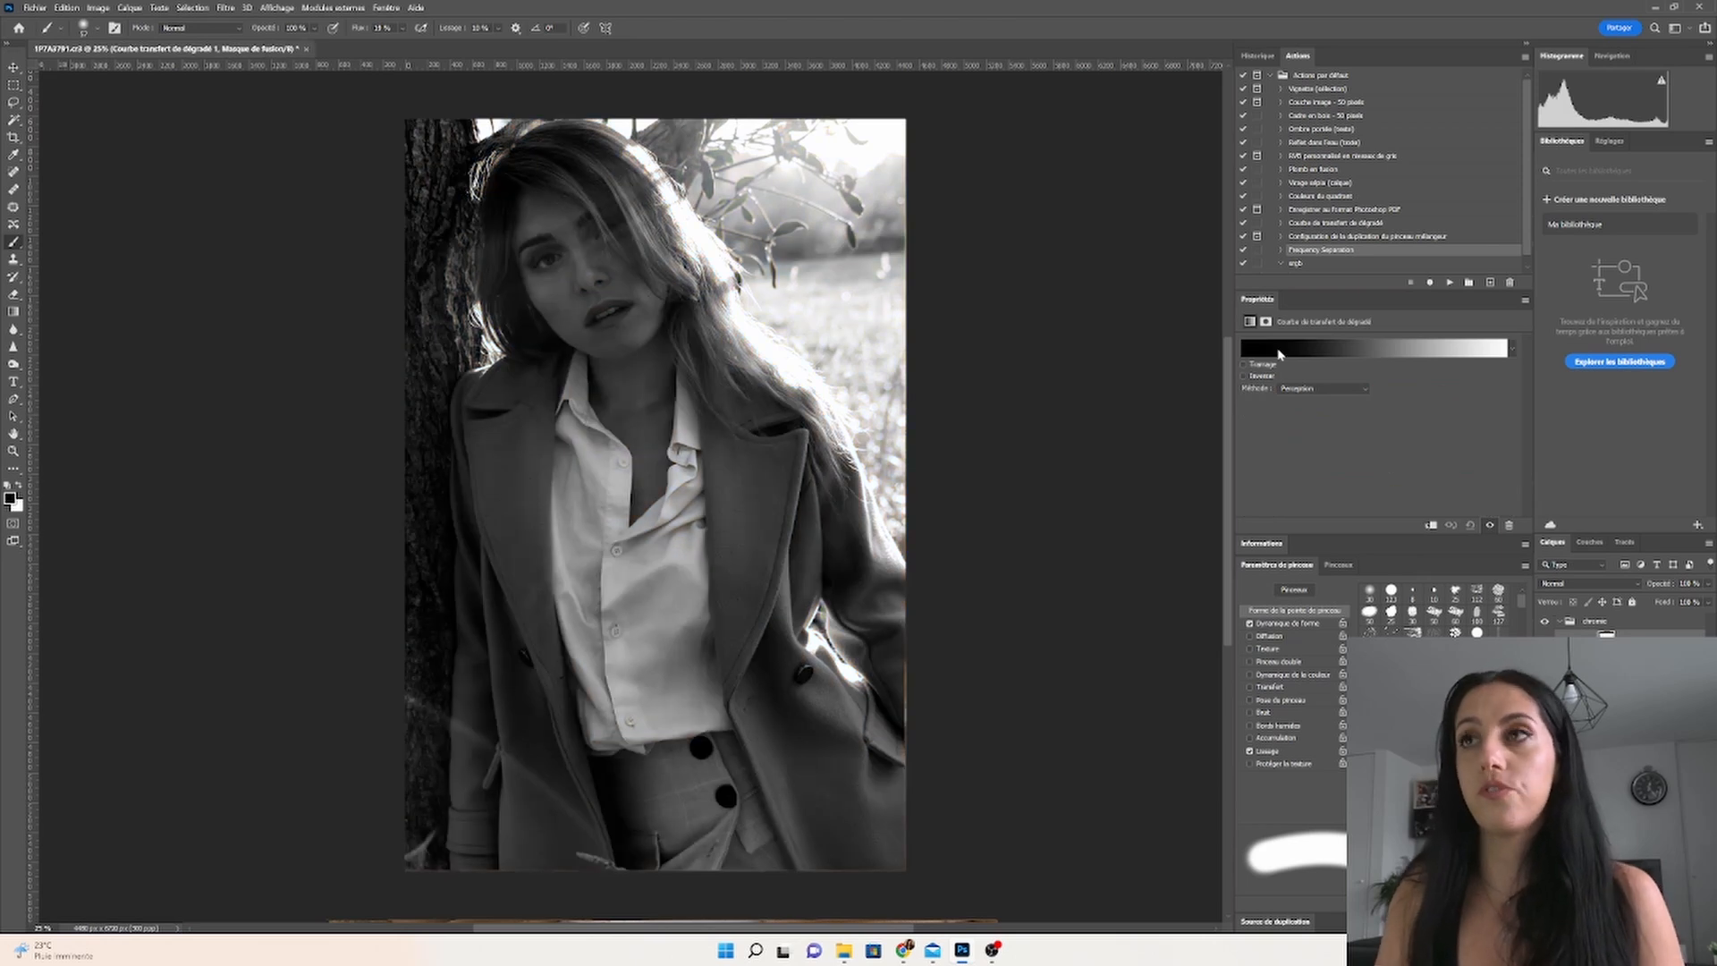
Step: Apply a golden-brown Photographic Toning preset to the Gradient Map adjustment
{"action": "left_click", "coordinate": [1271, 354]}
{"action": "left_click_drag", "start_coordinate": [1496, 327], "coordinate": [1496, 425]}
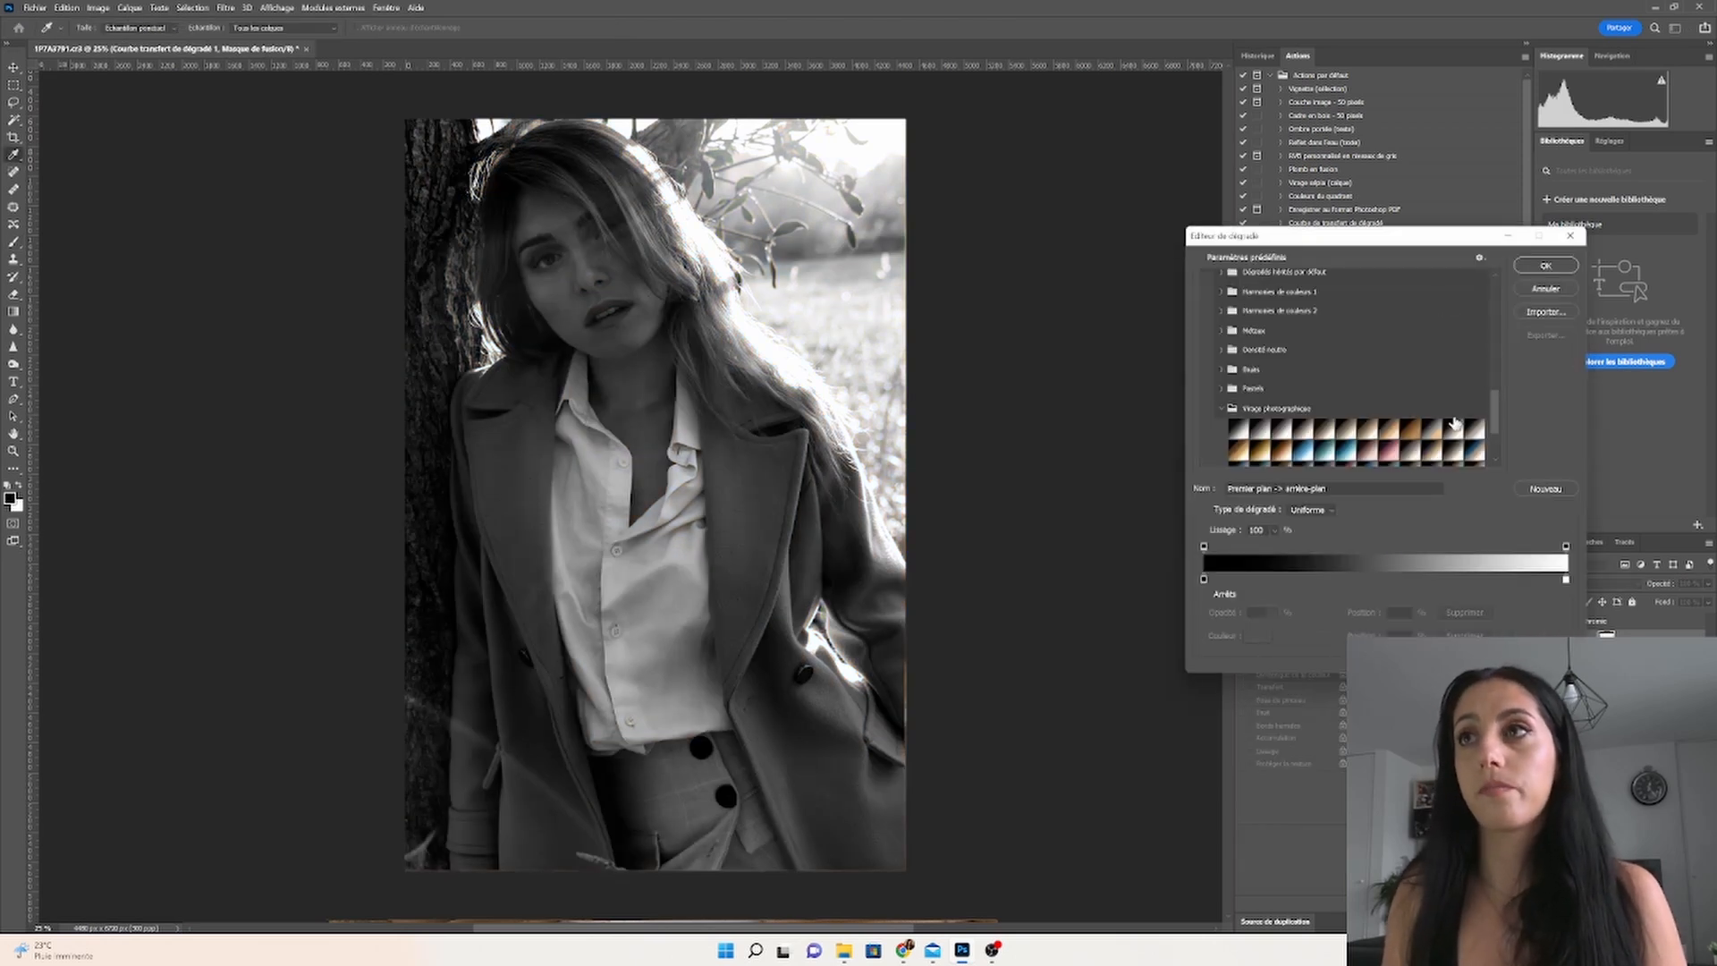
{"action": "left_click", "coordinate": [1388, 429]}
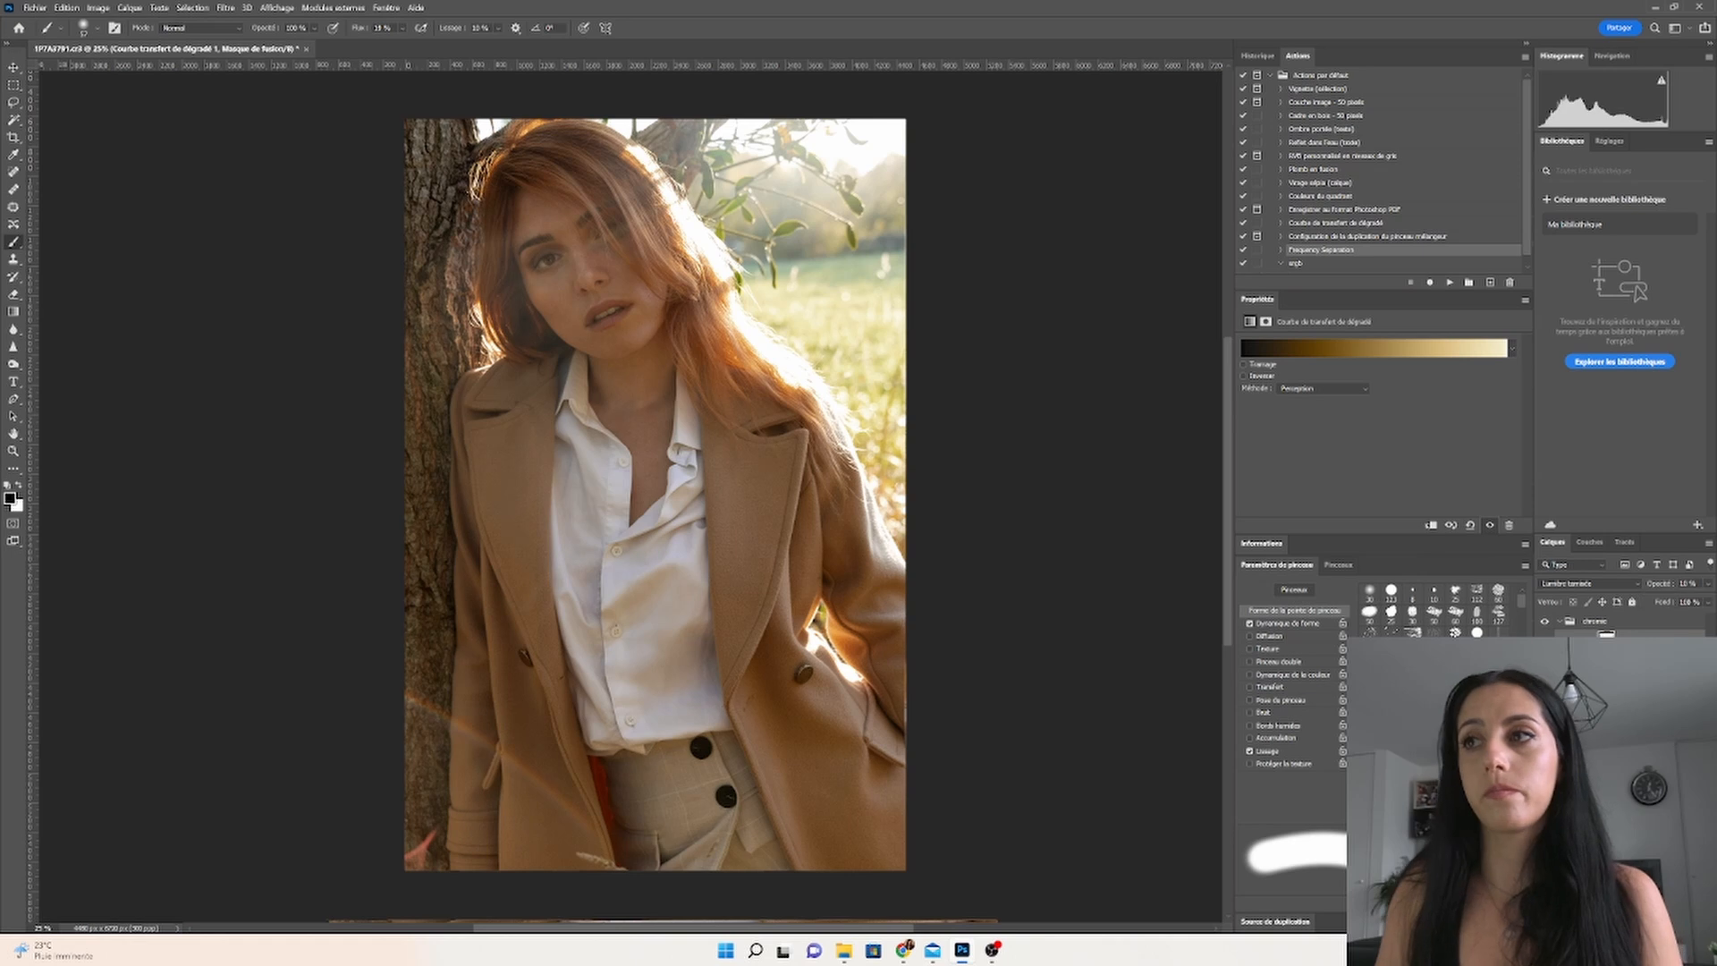
Step: Pull the white and black input points of the Levels adjustment slightly inward
{"action": "left_click_drag", "start_coordinate": [1474, 440], "coordinate": [1461, 441]}
{"action": "left_click_drag", "start_coordinate": [1304, 442], "coordinate": [1310, 442]}
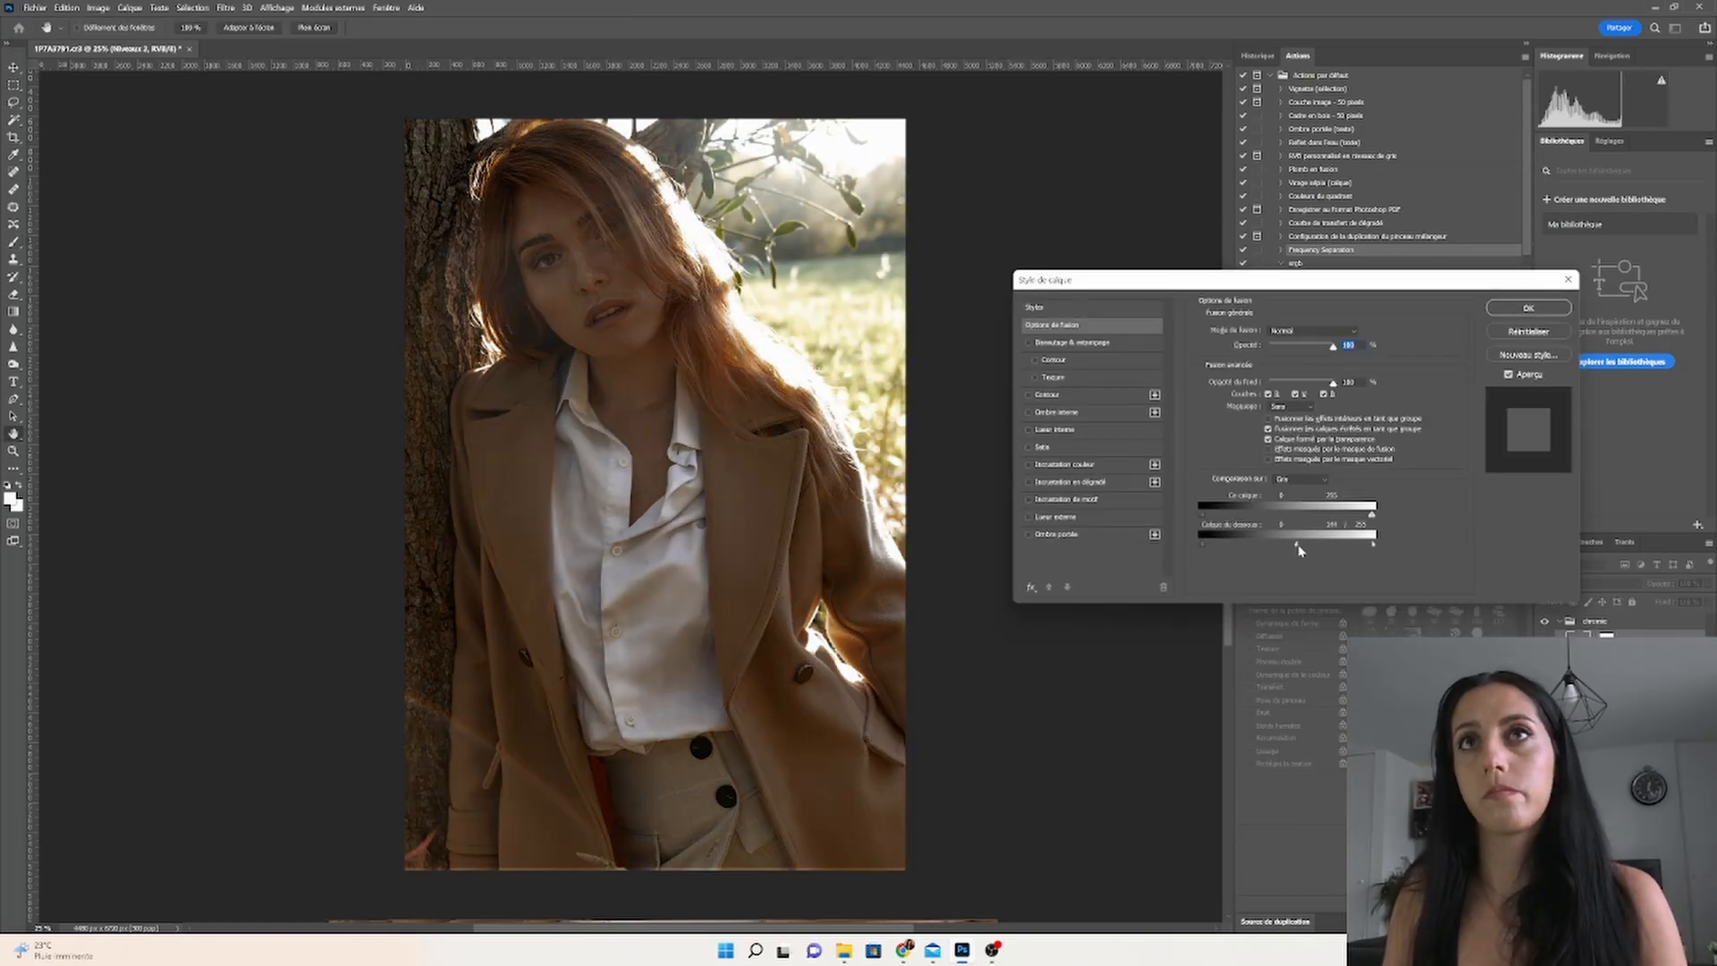
Step: Split the underlying layer's white blending slider to 144 / 255 for the Levels adjustment and change the layer's blend mode
{"action": "left_click_drag", "start_coordinate": [1203, 544], "coordinate": [1285, 546]}
{"action": "left_click", "coordinate": [1528, 308]}
{"action": "left_click", "coordinate": [1590, 583]}
{"action": "left_click", "coordinate": [1581, 810]}
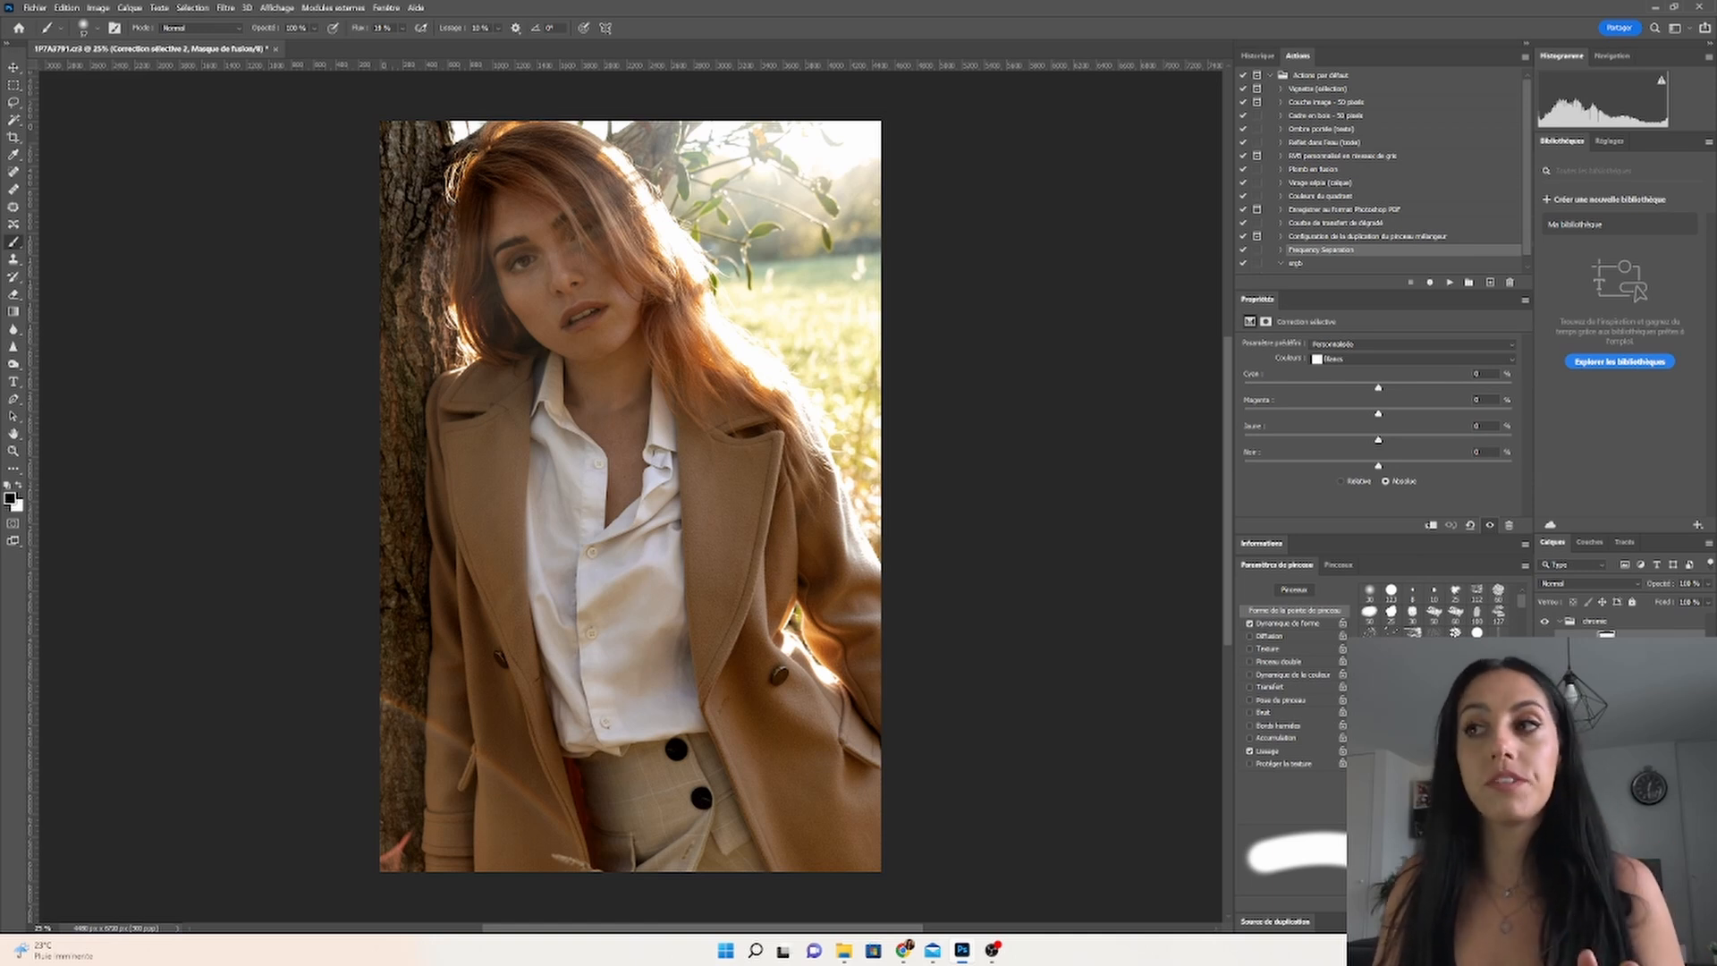
Step: Add another Levels adjustment, setting its black input to 15 and its midtones to 1.22
{"action": "left_click", "coordinate": [1628, 664]}
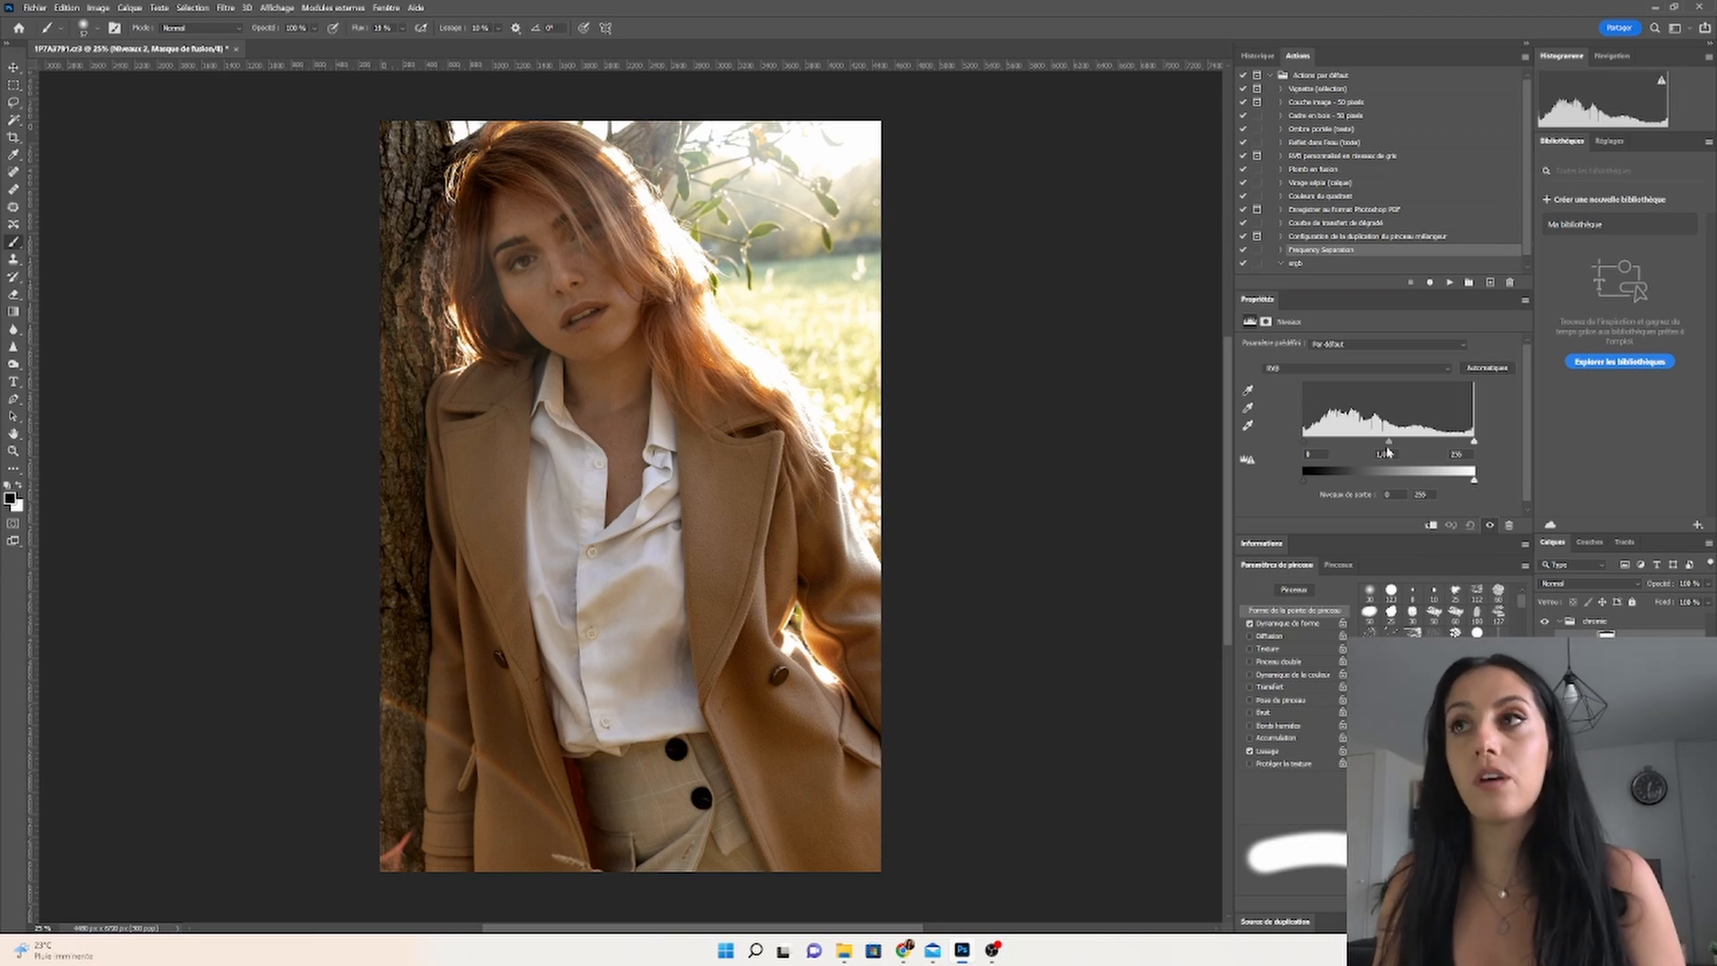
{"action": "left_click_drag", "start_coordinate": [1306, 443], "coordinate": [1383, 444]}
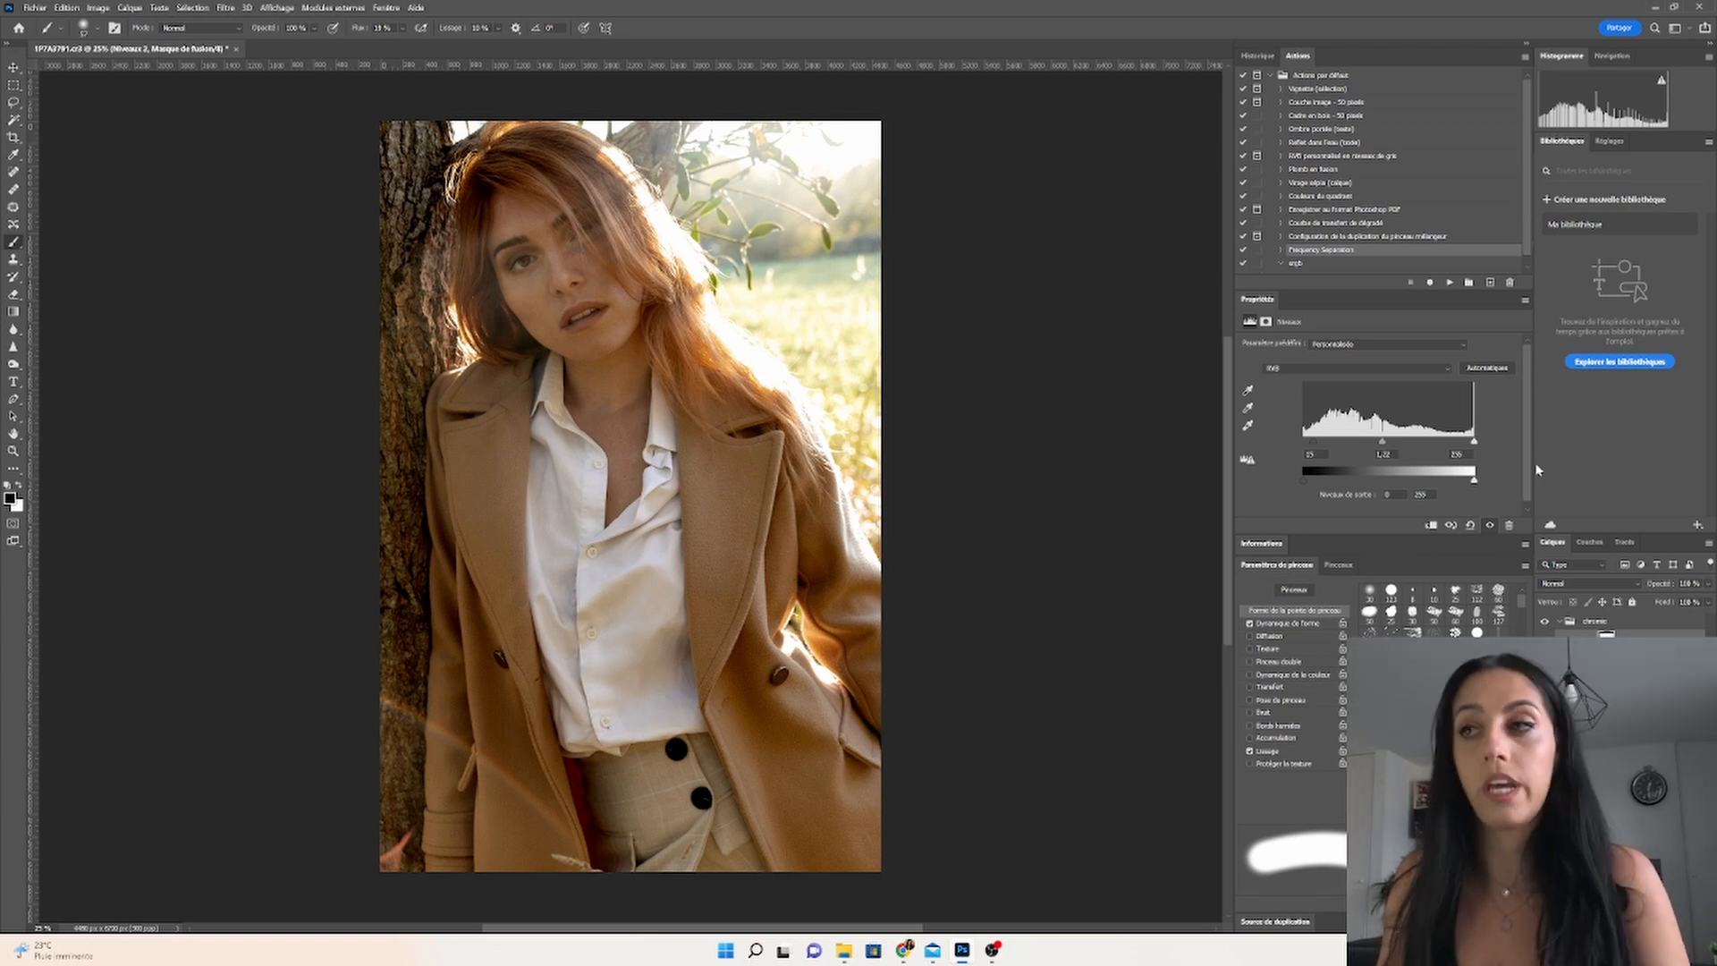
Step: Reveal the new Levels adjustment in white on its mask along the tree-trunk side, then set black input 20 and midtones 1.24
{"action": "key", "text": "x"}
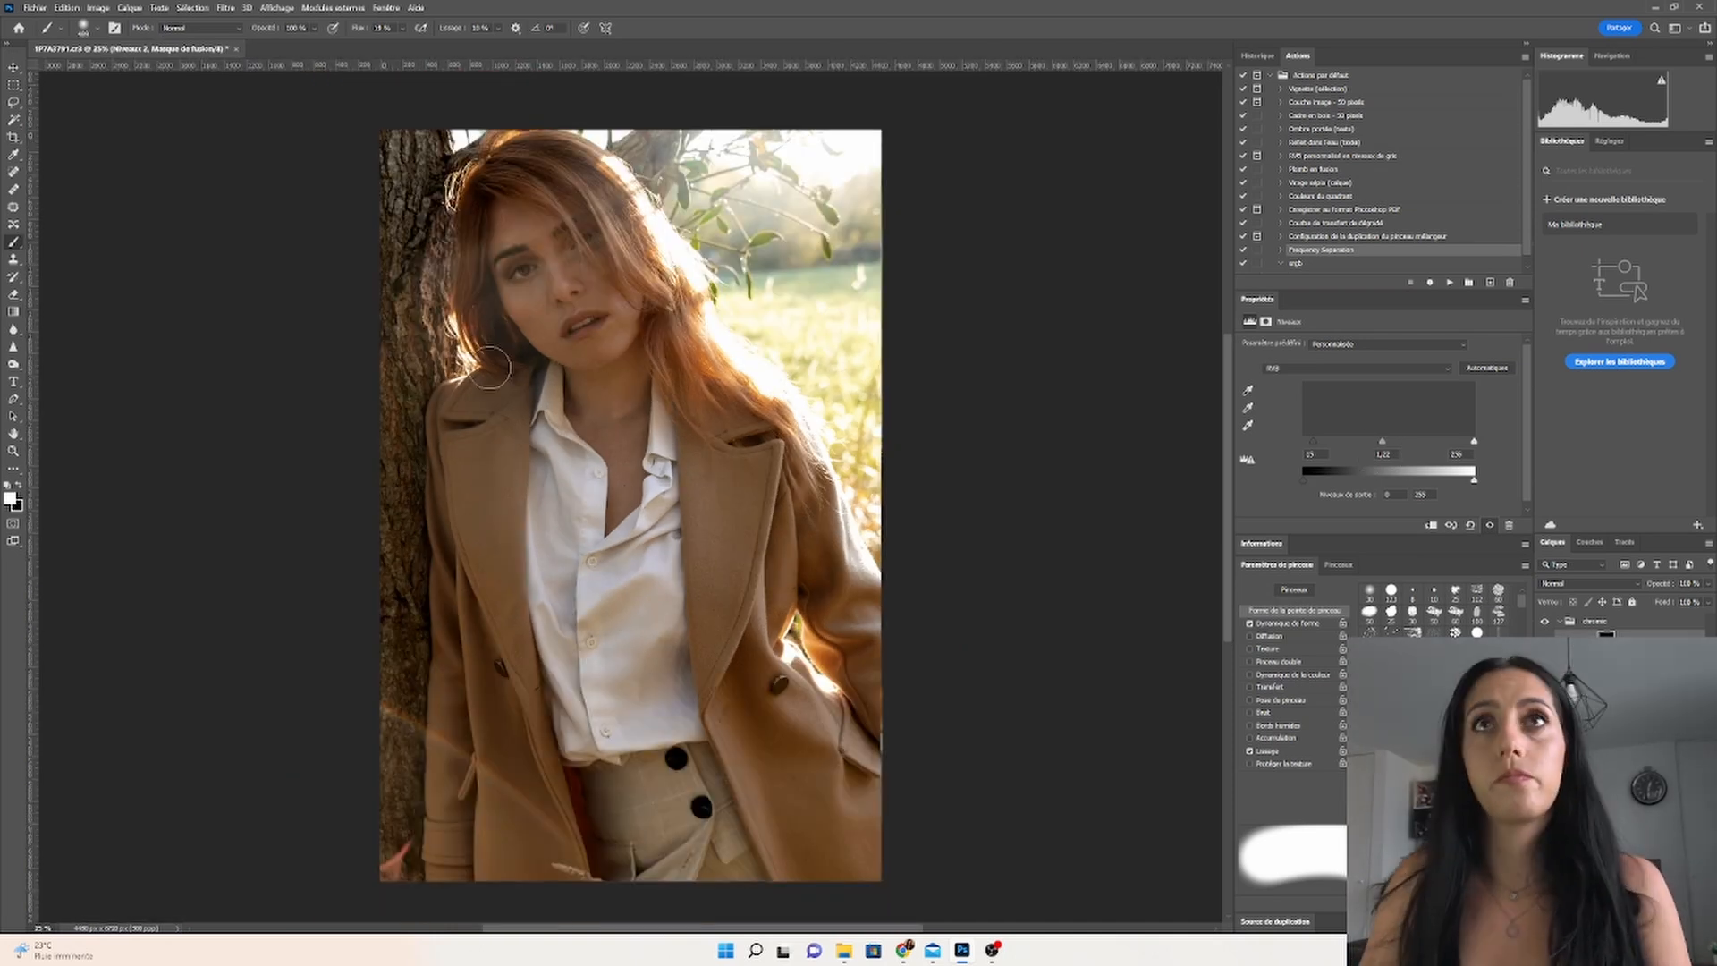
{"action": "left_click", "coordinate": [1607, 638], "text": "alt"}
{"action": "left_click", "coordinate": [1607, 639], "text": "alt"}
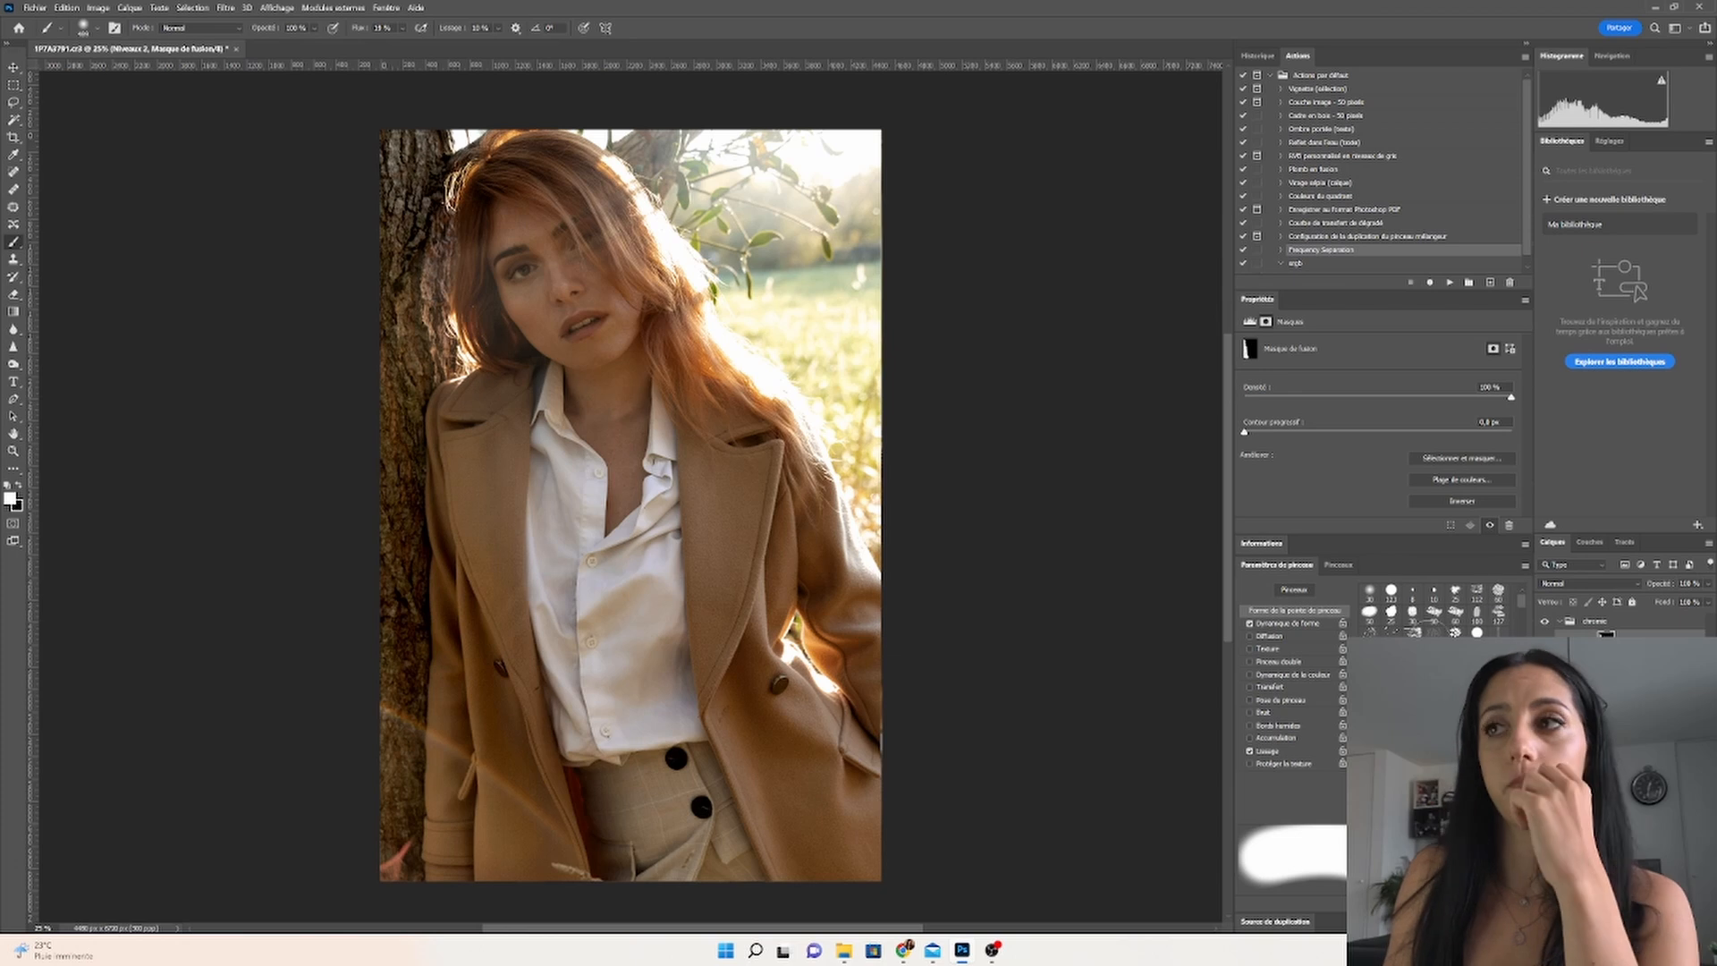
{"action": "left_click", "coordinate": [1251, 322]}
{"action": "left_click_drag", "start_coordinate": [1308, 442], "coordinate": [1380, 442]}
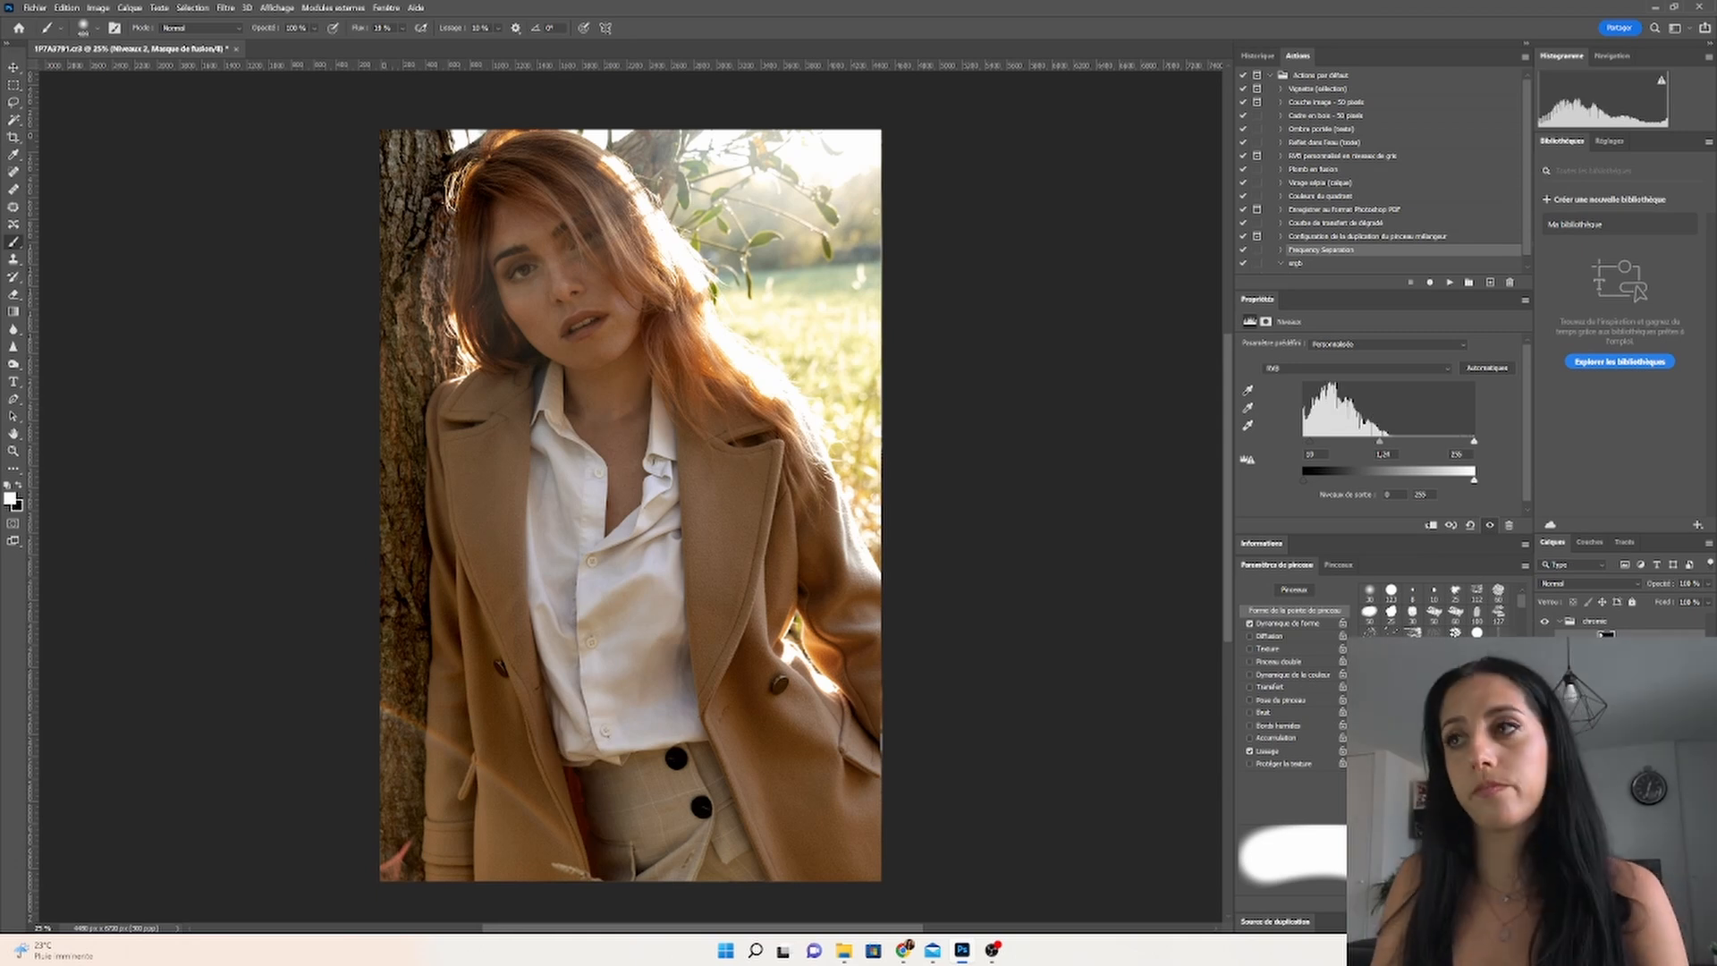
Step: Compare the portrait with and without the chromie group's colour grading
{"action": "left_click", "coordinate": [1624, 924]}
{"action": "left_click", "coordinate": [1646, 707]}
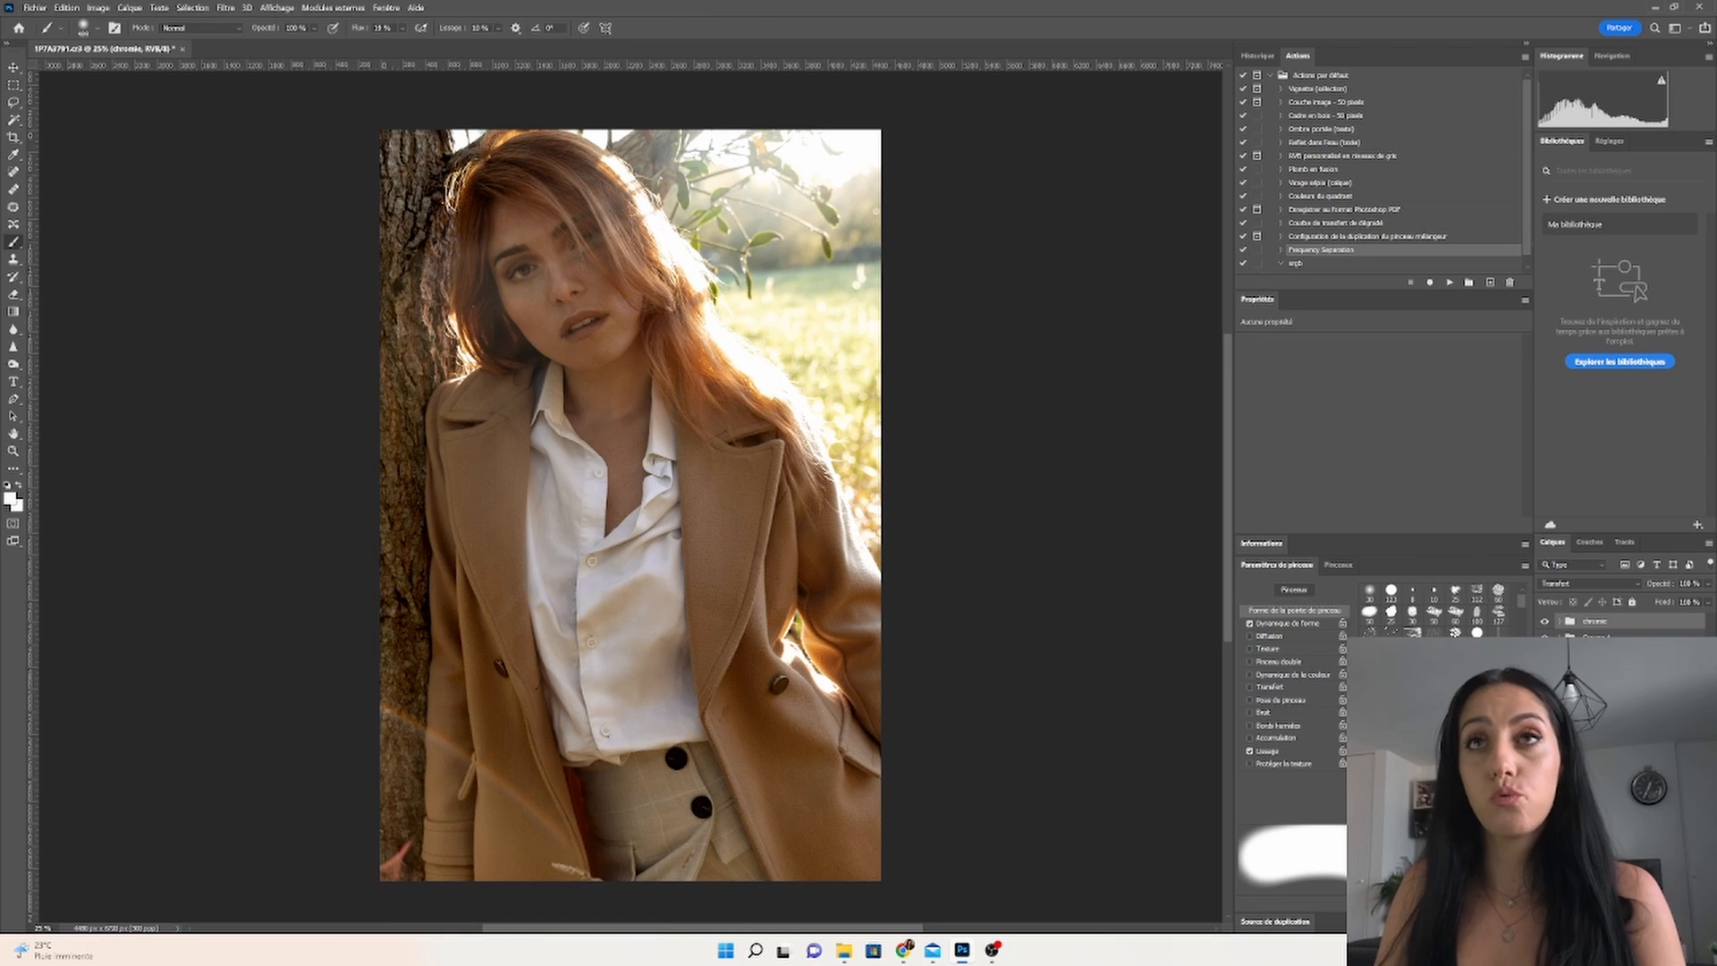
{"action": "left_click", "coordinate": [1545, 621]}
{"action": "left_click", "coordinate": [1544, 620]}
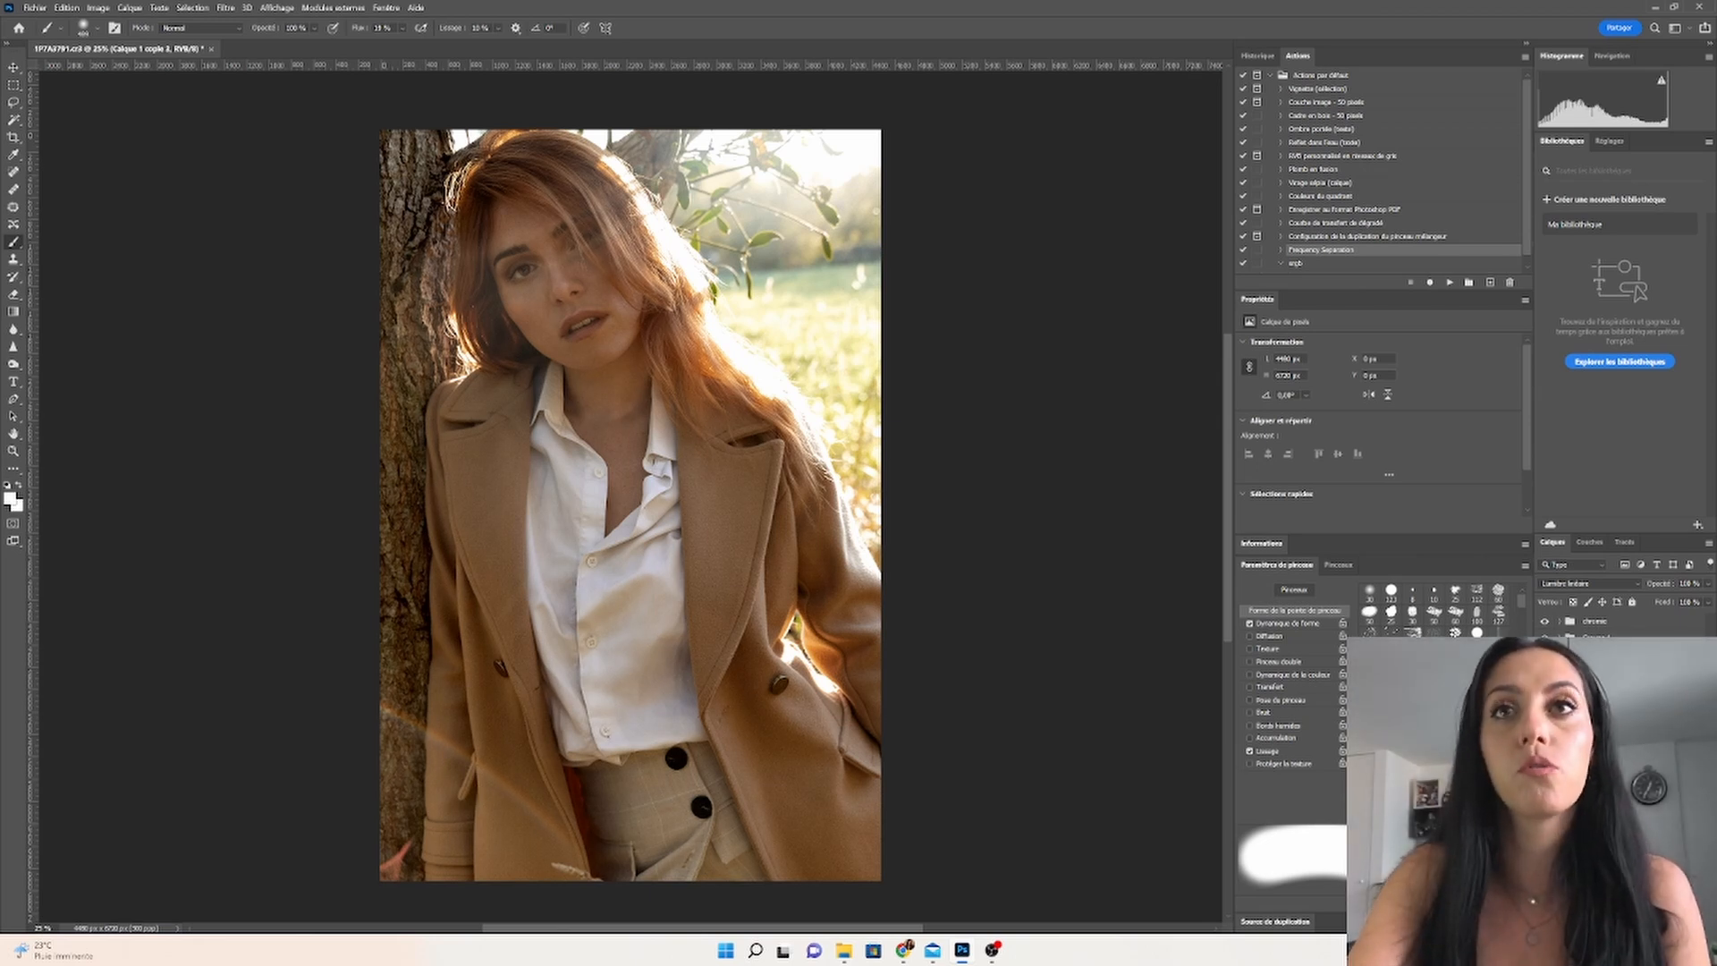
Step: Lower the opacity of the Linear Light texture layer to 45 %
{"action": "left_click", "coordinate": [1708, 584]}
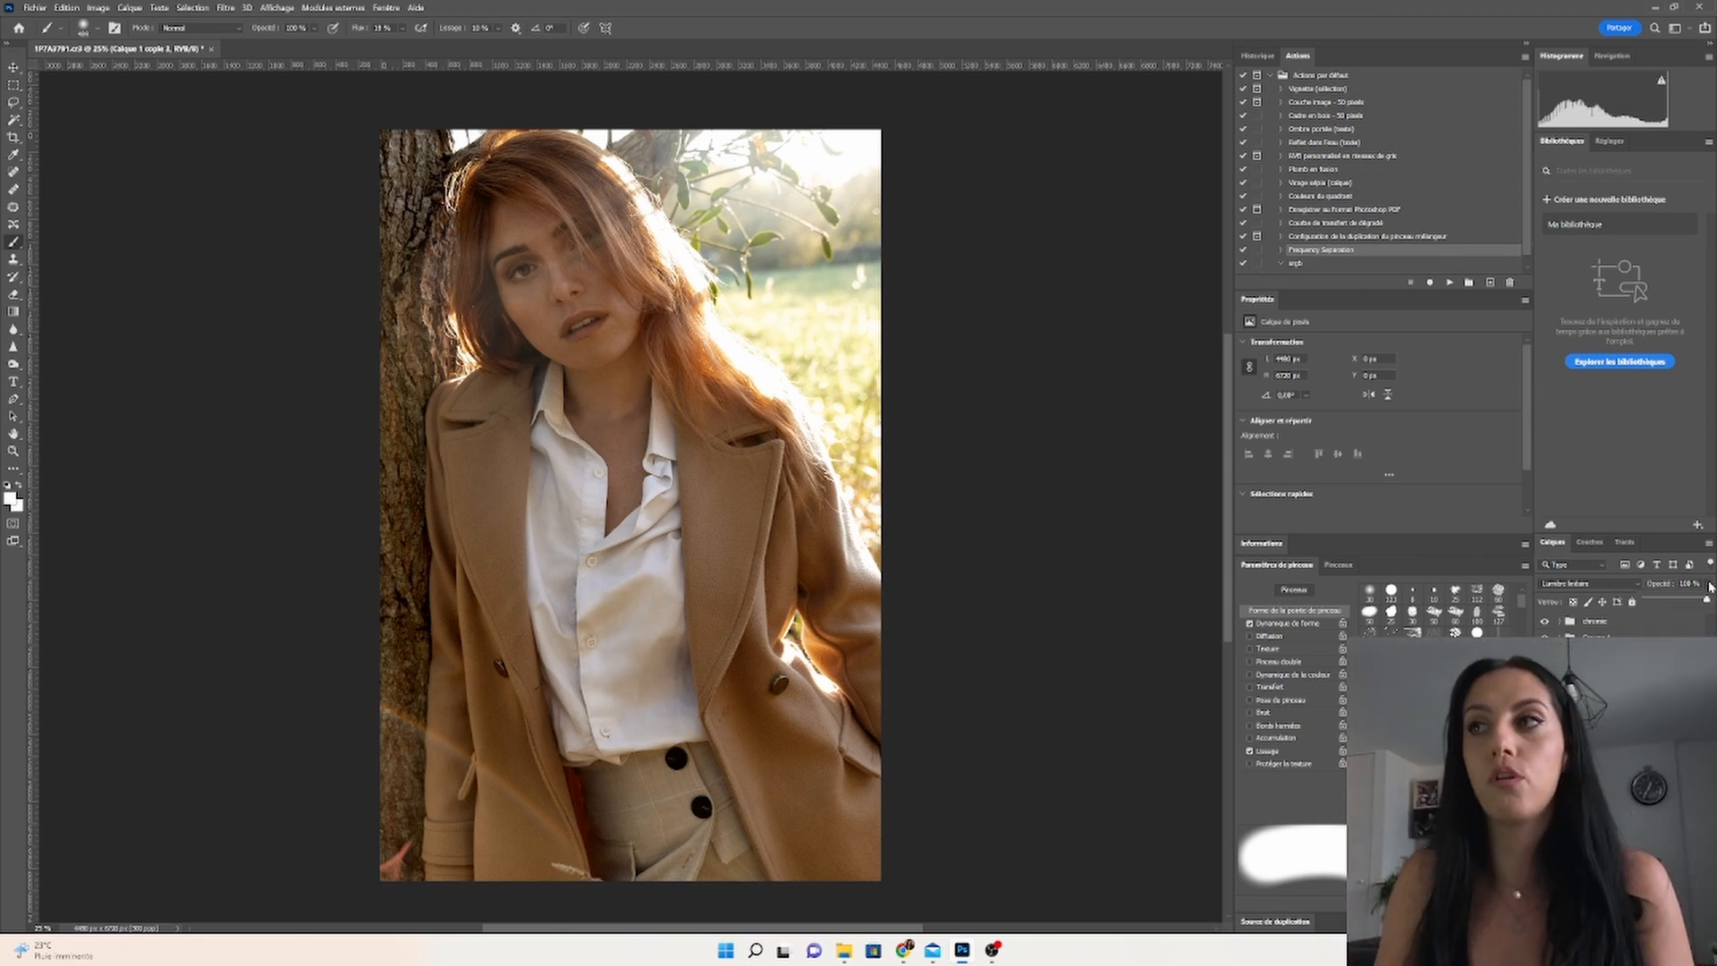
{"action": "left_click", "coordinate": [1708, 584]}
{"action": "left_click", "coordinate": [1709, 584]}
{"action": "left_click_drag", "start_coordinate": [1698, 599], "coordinate": [1673, 602]}
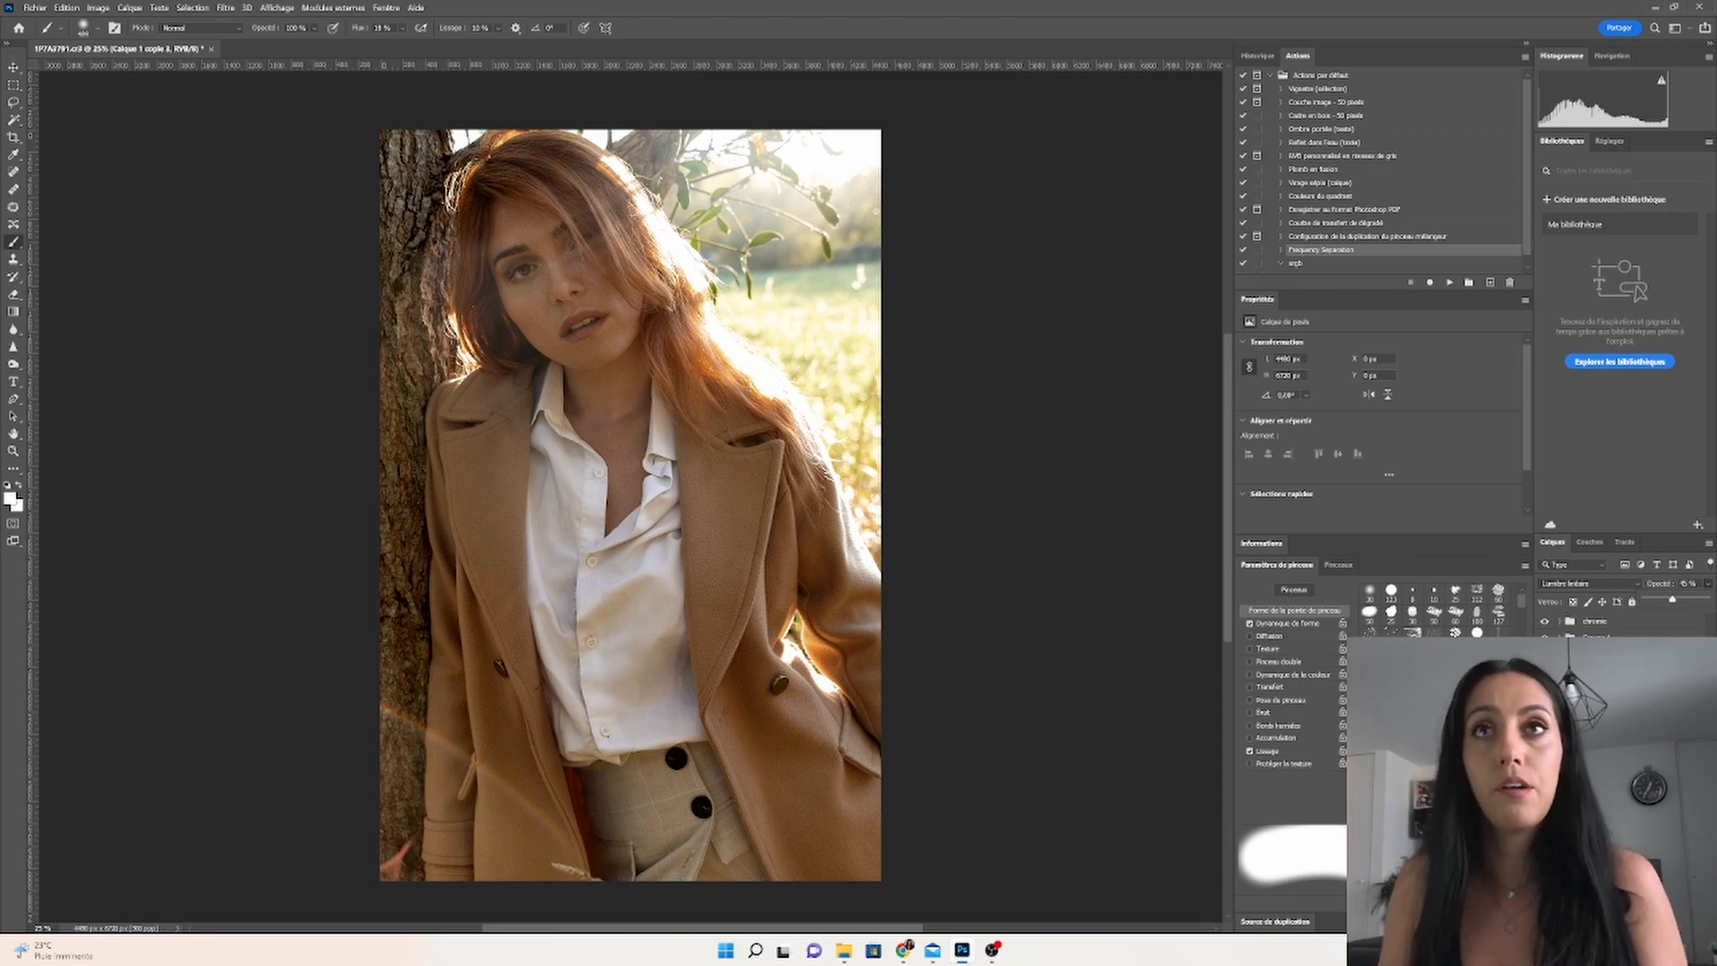
Step: Flatten the image into a single background layer and save it through Save As under the proposed file name
{"action": "left_click", "coordinate": [1621, 881]}
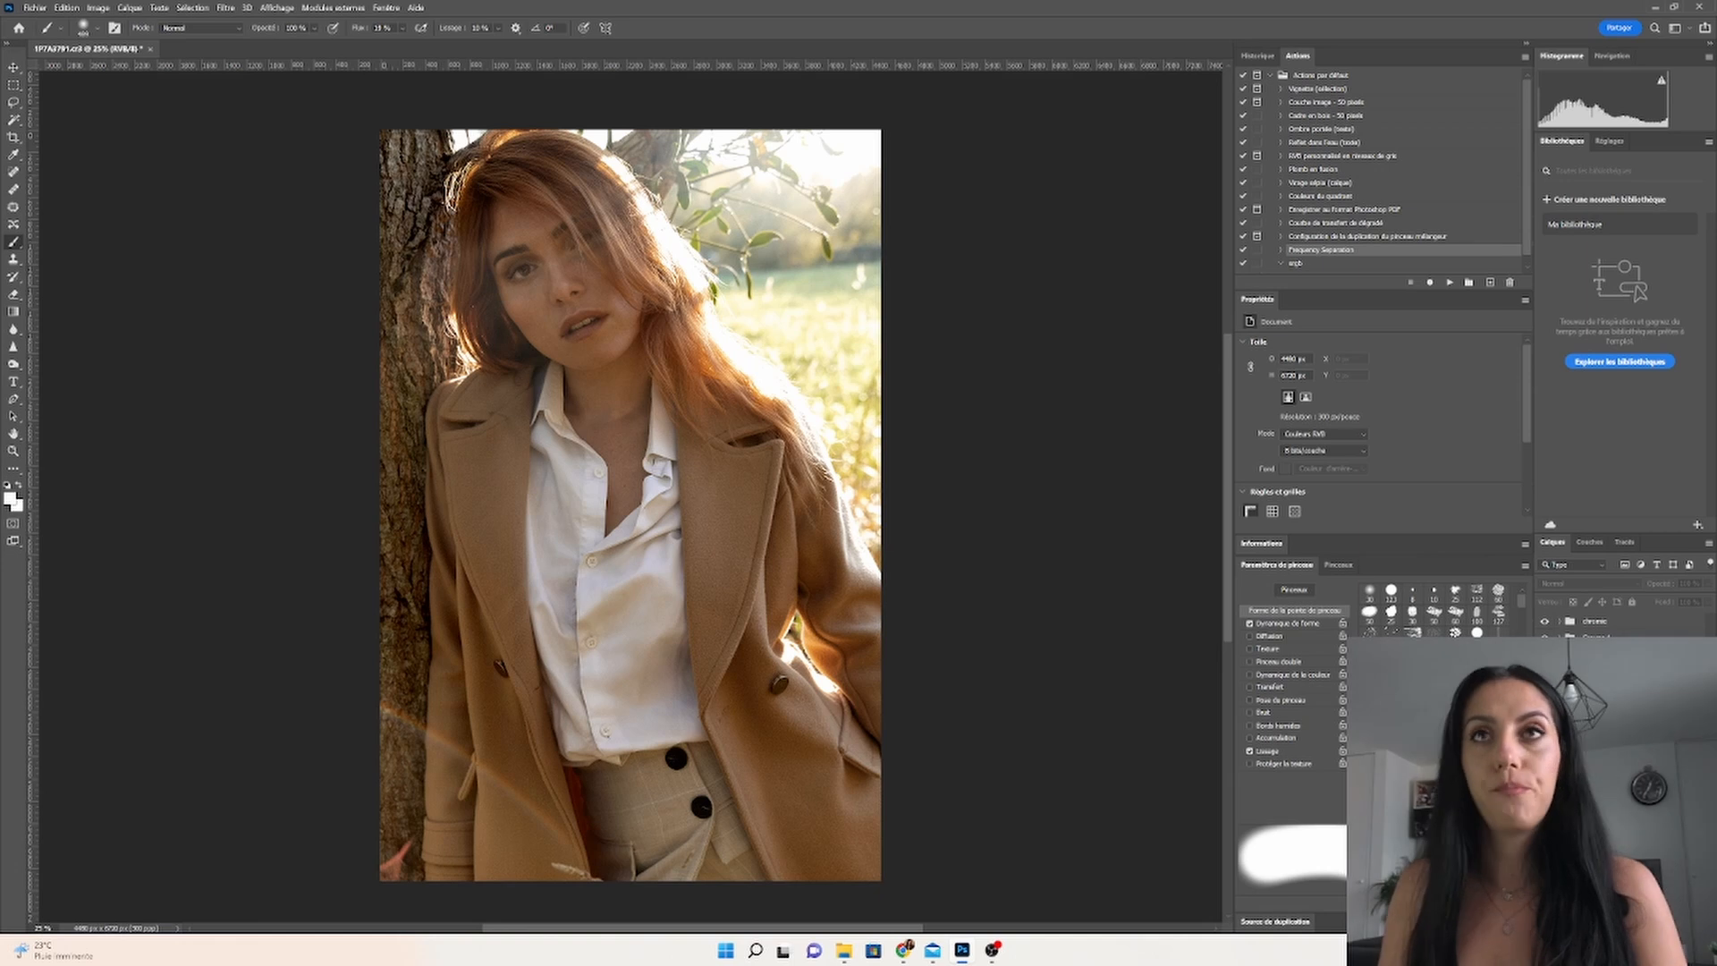
{"action": "left_click", "coordinate": [34, 7]}
{"action": "left_click", "coordinate": [67, 214]}
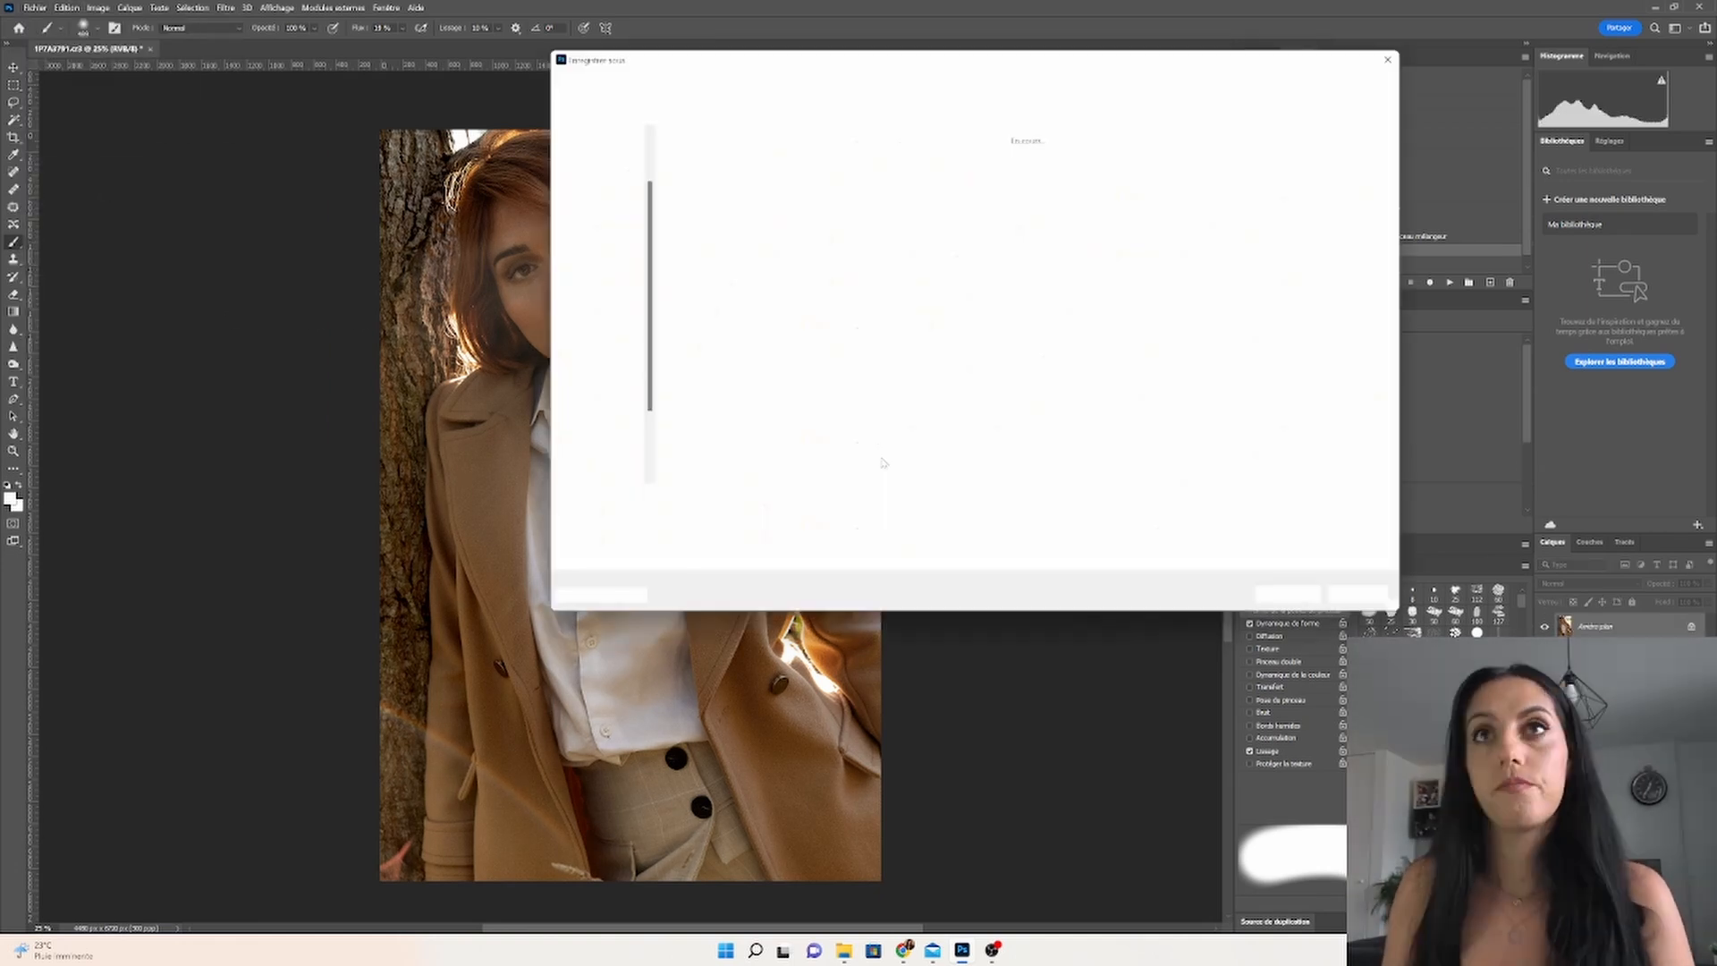
{"action": "key", "text": "Return"}
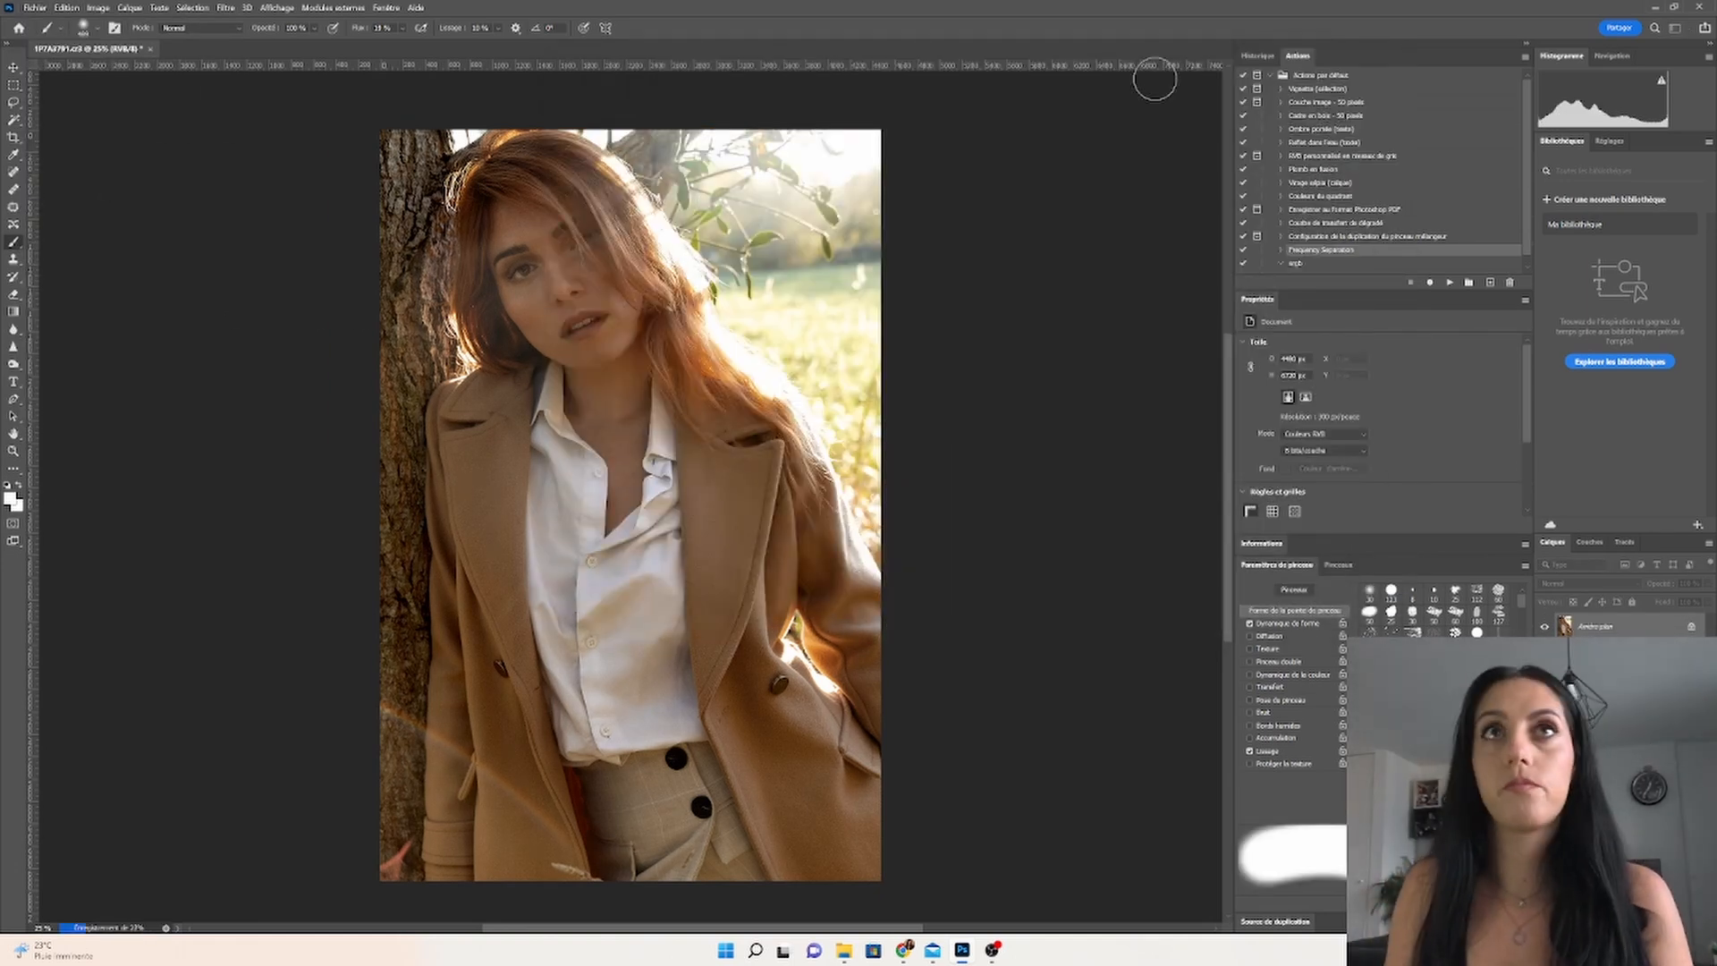